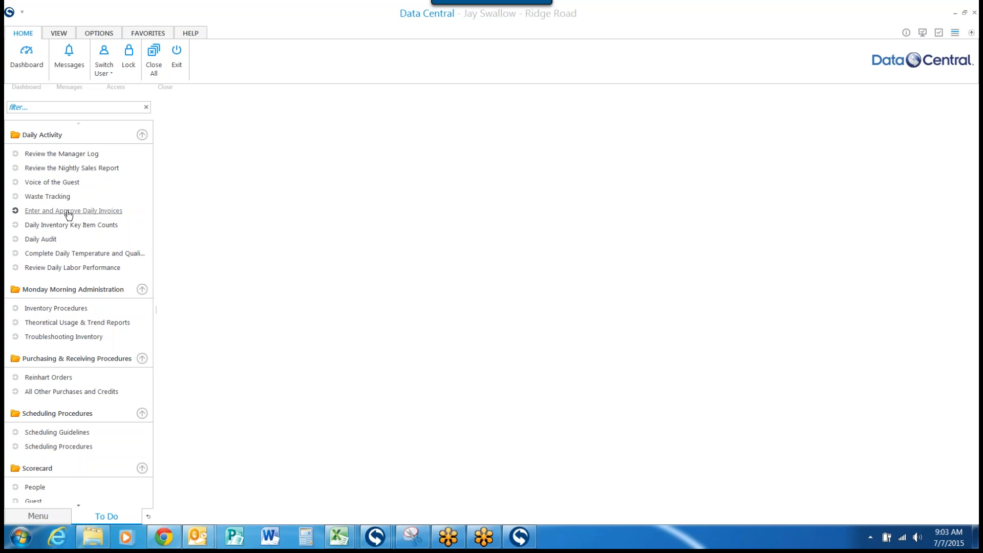
# Step: Open the Reinhart Orders activity from the Enter and Approve Daily Invoices task, with all purchase order documents selected
pyautogui.click(69, 211)
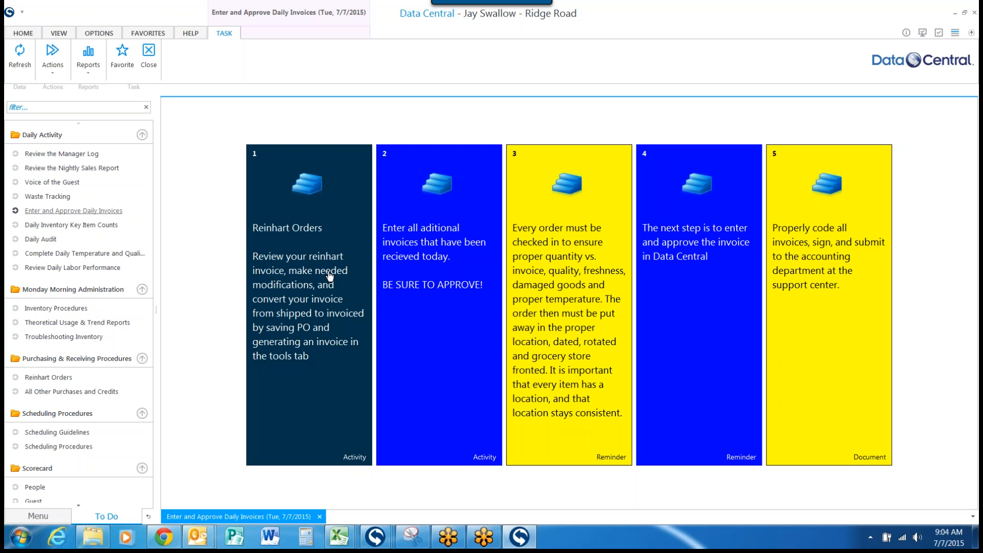
pyautogui.click(330, 276)
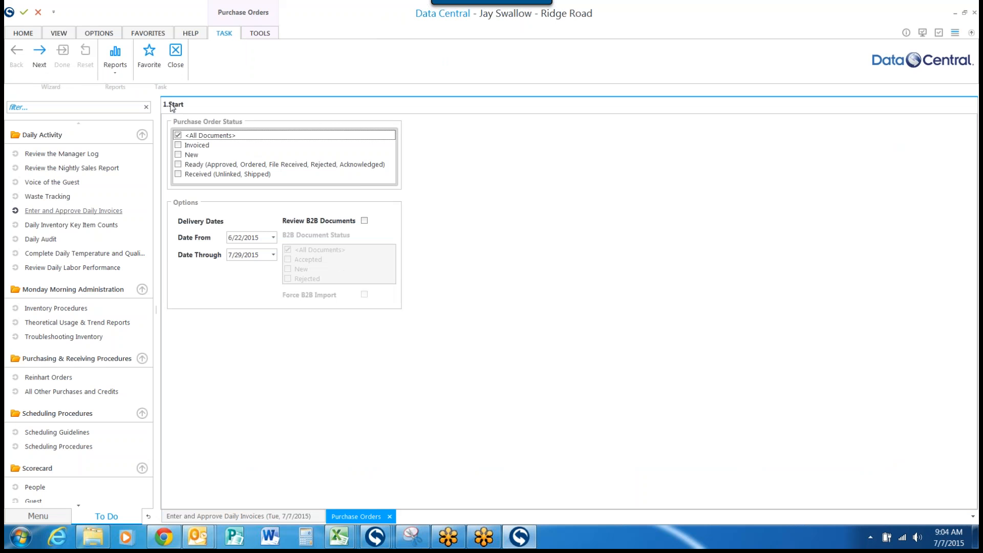
pyautogui.click(179, 137)
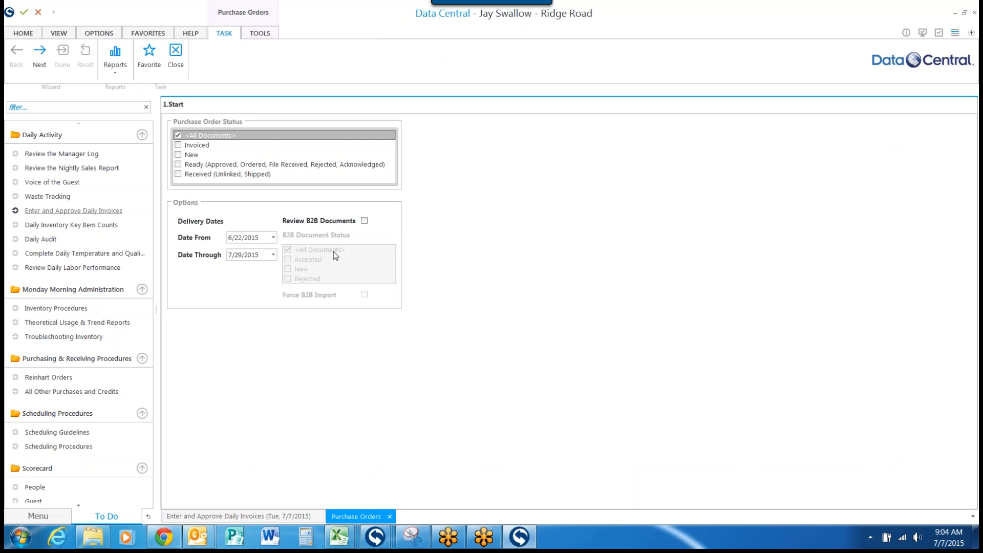
# Step: Include B2B documents of every status, enable Force B2B Import, and proceed to the B2B documents list
pyautogui.click(364, 221)
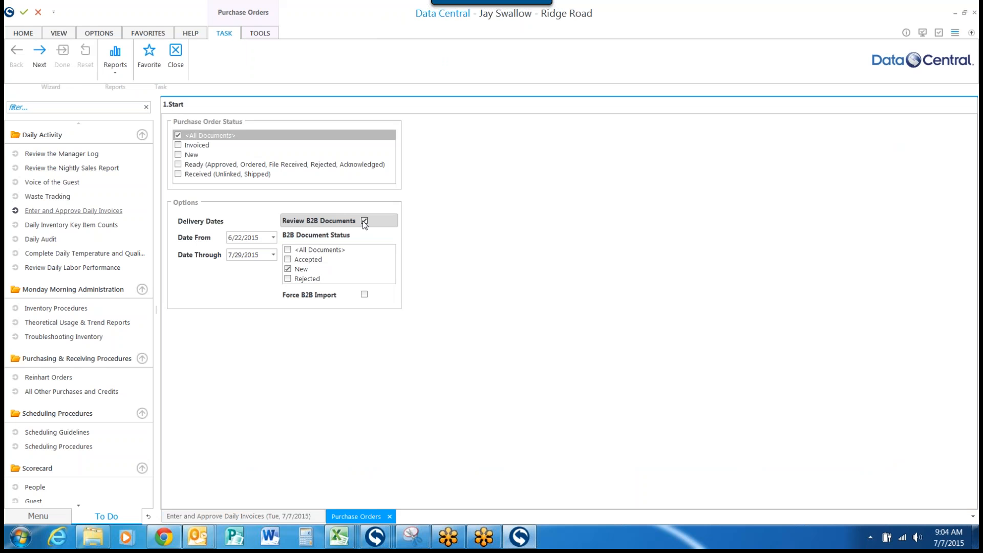
pyautogui.click(287, 250)
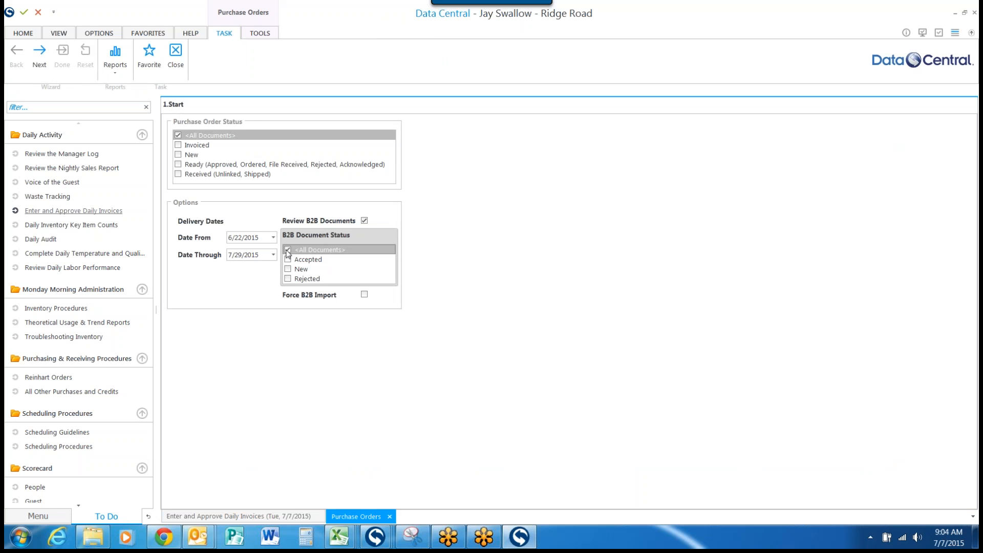
pyautogui.click(364, 295)
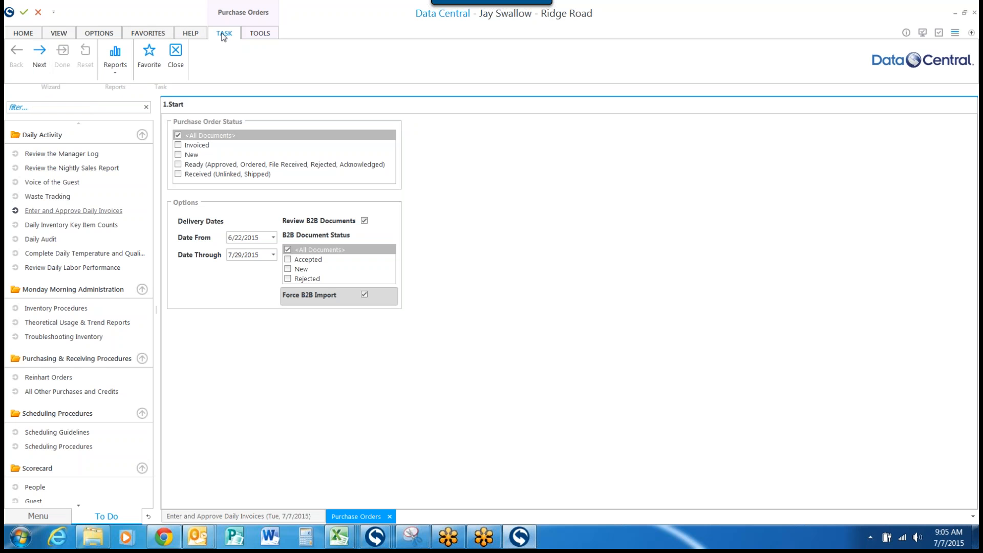
pyautogui.click(40, 55)
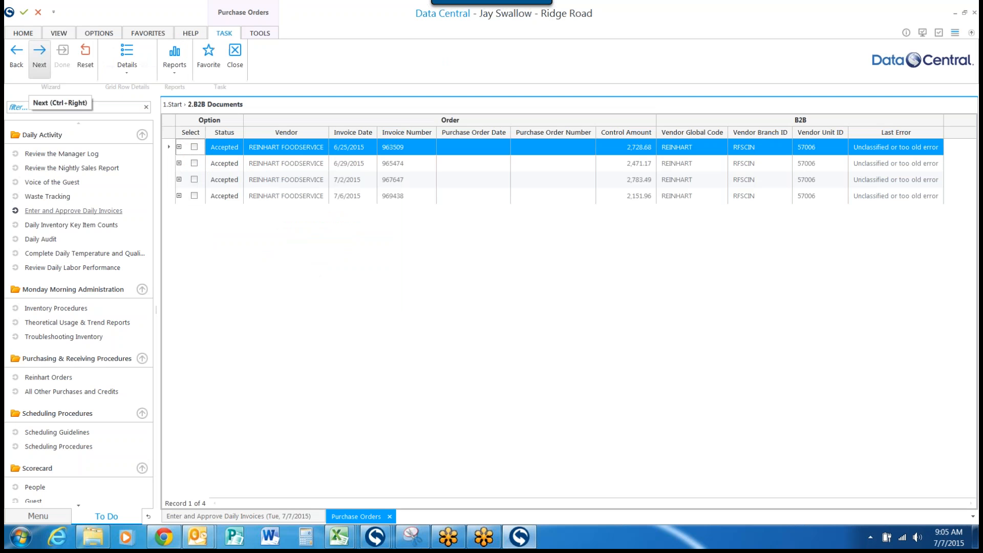
# Step: Hide the Menu and To Do panes and widen the Option and B2B column groups of the documents grid
pyautogui.click(63, 35)
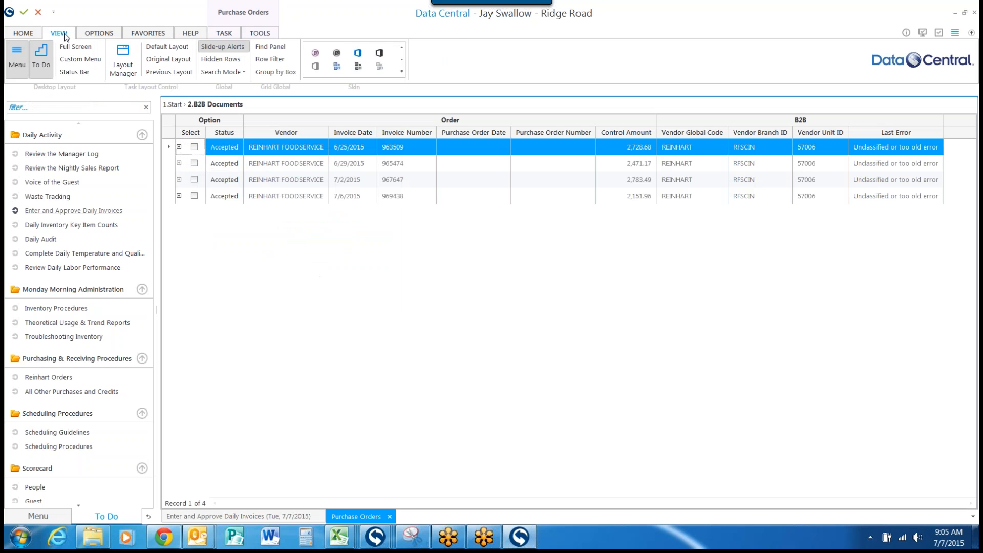
pyautogui.click(20, 58)
pyautogui.click(43, 66)
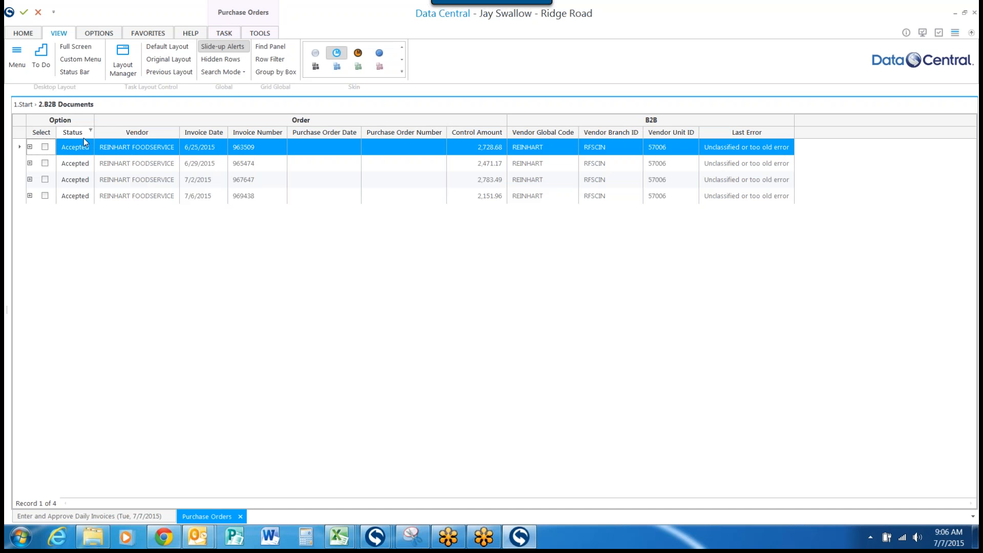
pyautogui.moveTo(94, 132); pyautogui.dragTo(112, 132)
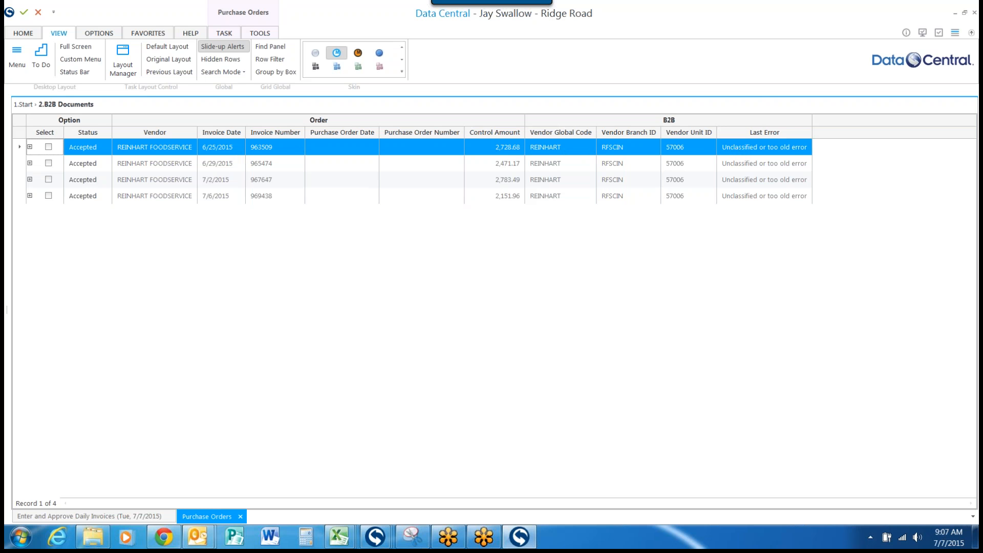
pyautogui.moveTo(813, 132); pyautogui.dragTo(872, 132)
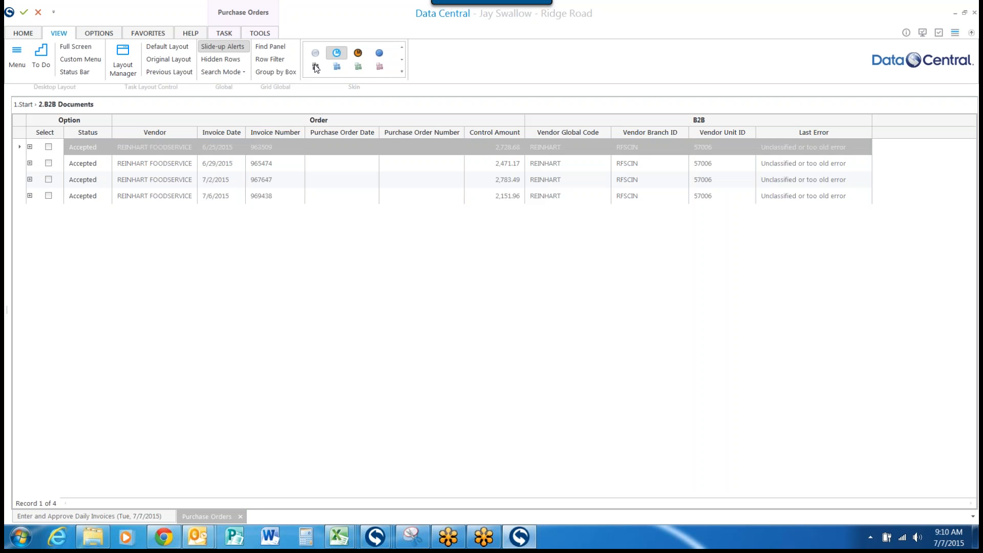
# Step: Proceed to the Purchase Orders stage and review the options chosen in the earlier wizard stages
pyautogui.click(224, 34)
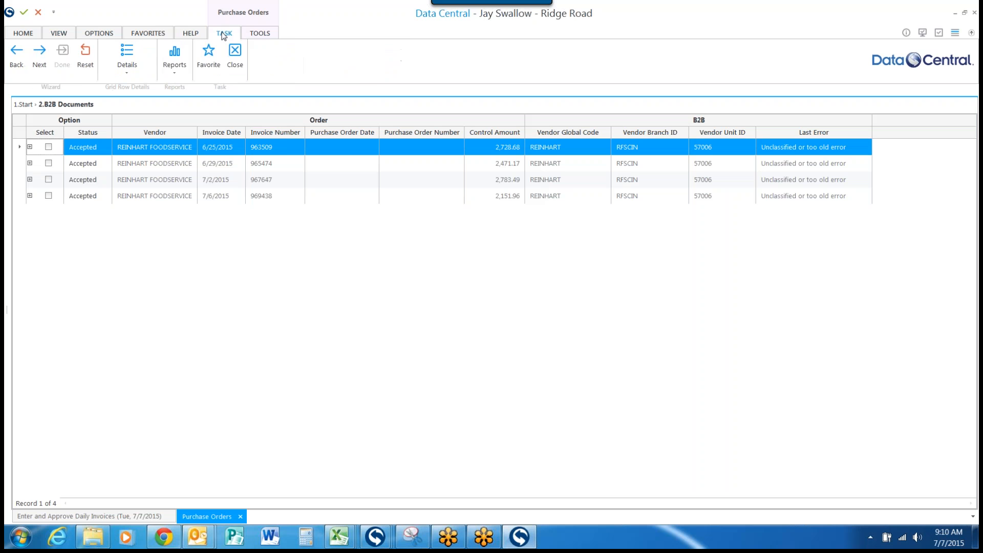
pyautogui.click(39, 51)
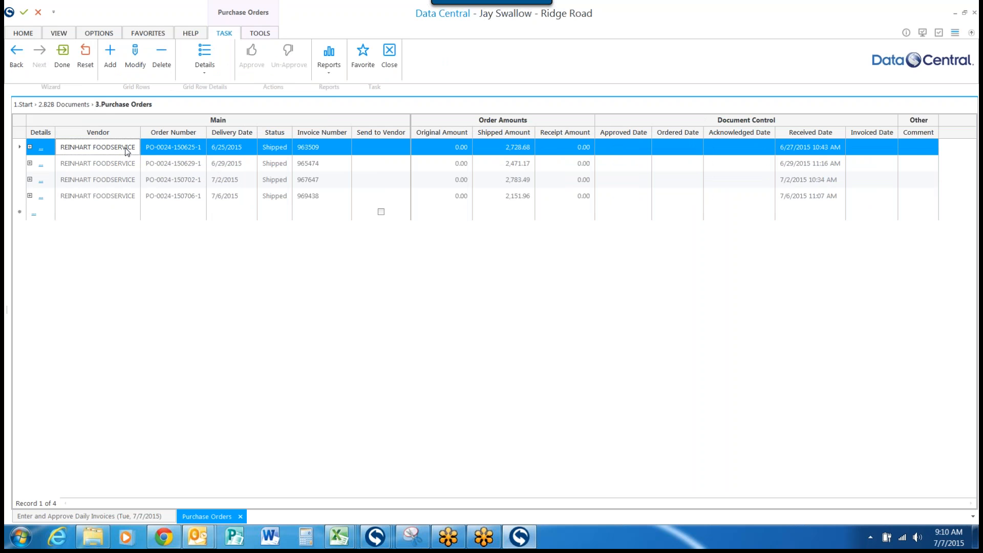
pyautogui.moveTo(23, 111)
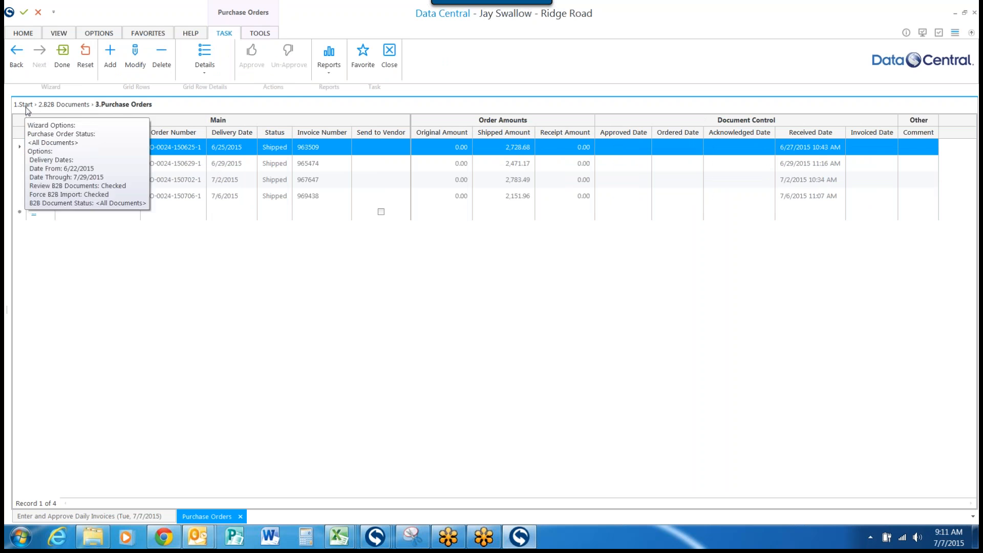
pyautogui.moveTo(62, 112)
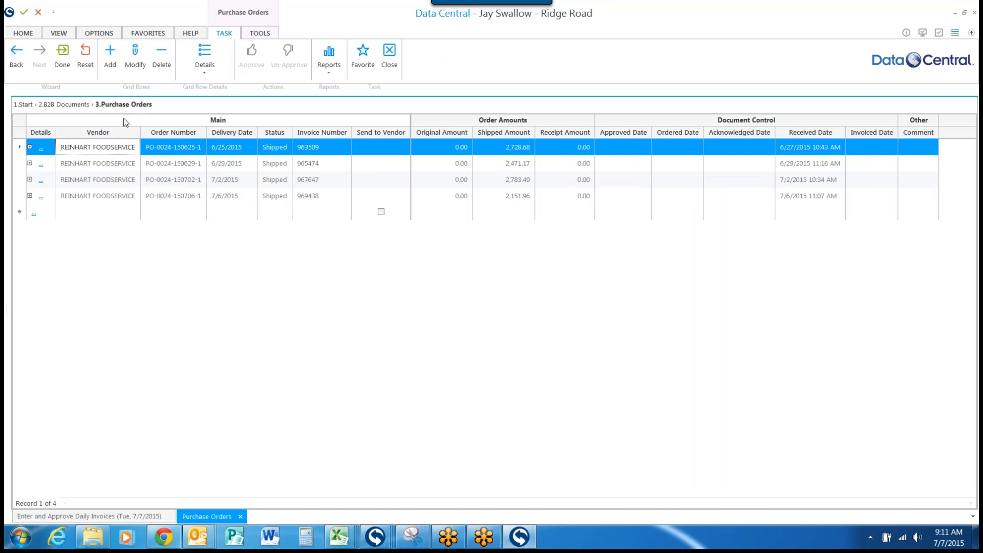
pyautogui.moveTo(127, 111)
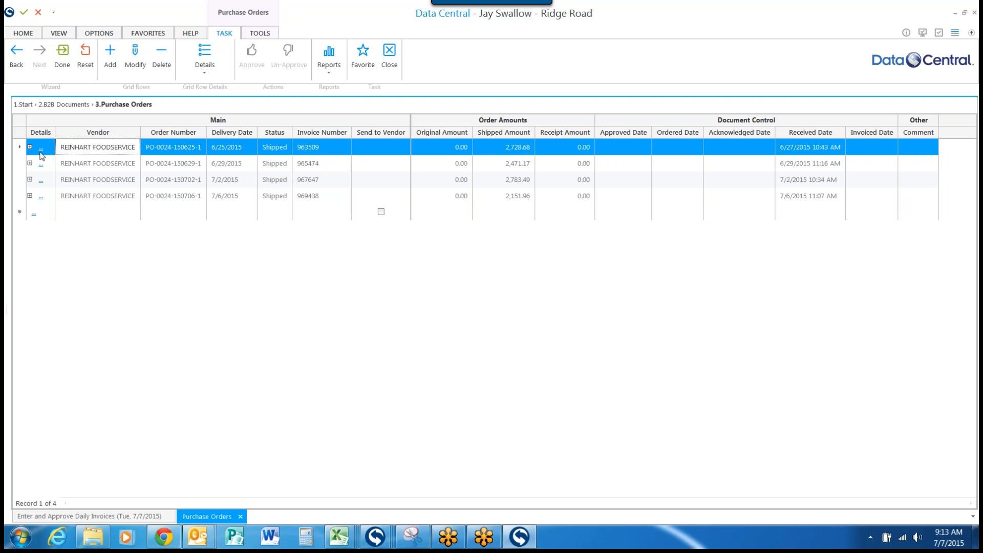
# Step: Open the 6/25/2015 Reinhart Foodservice purchase order for modification and review all its receipt lines
pyautogui.click(127, 57)
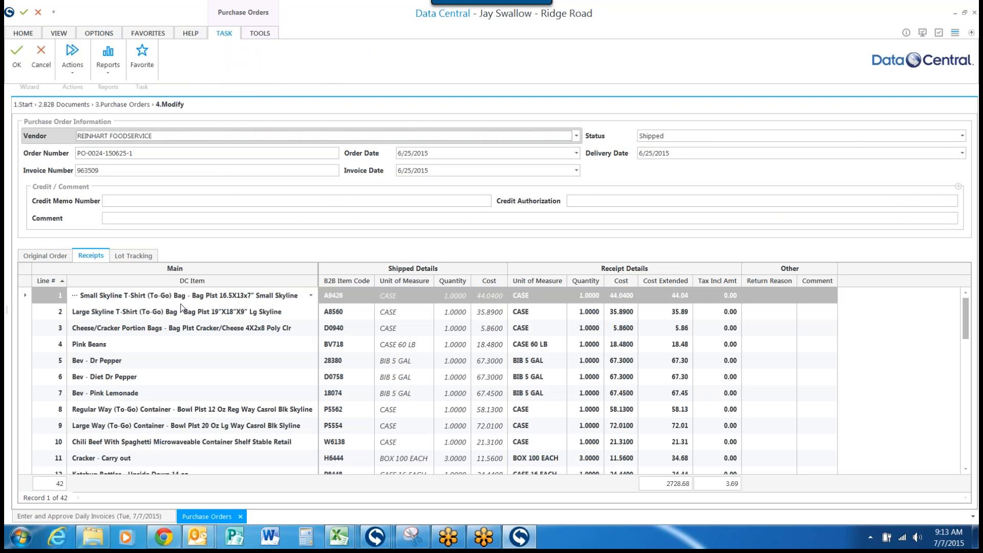
pyautogui.scroll(-2, 178, 349)
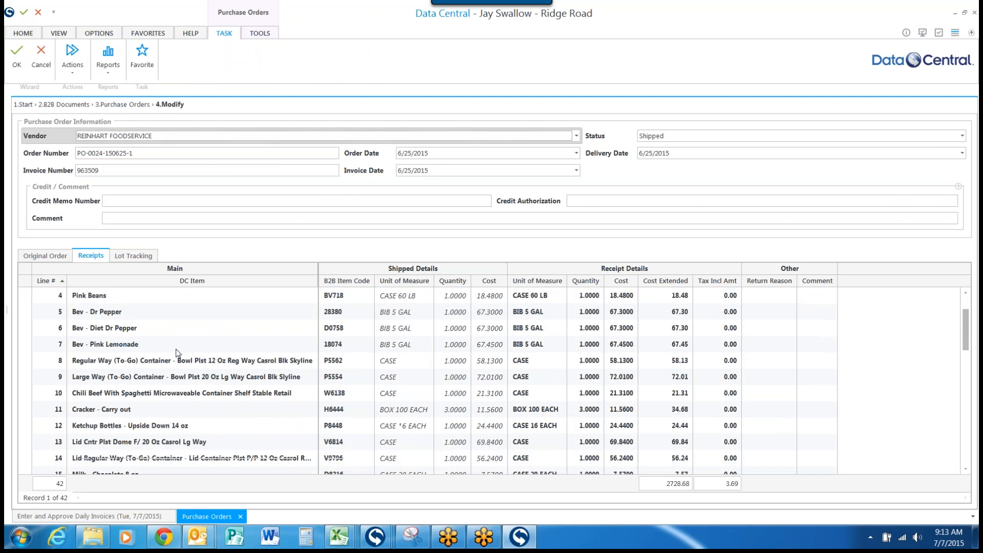
pyautogui.scroll(-3, 178, 353)
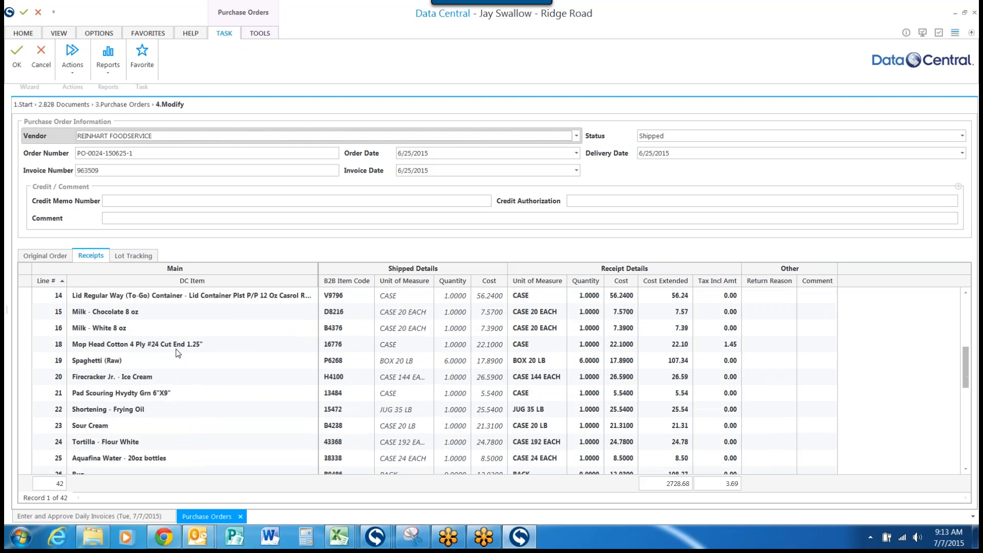
pyautogui.scroll(-4, 178, 352)
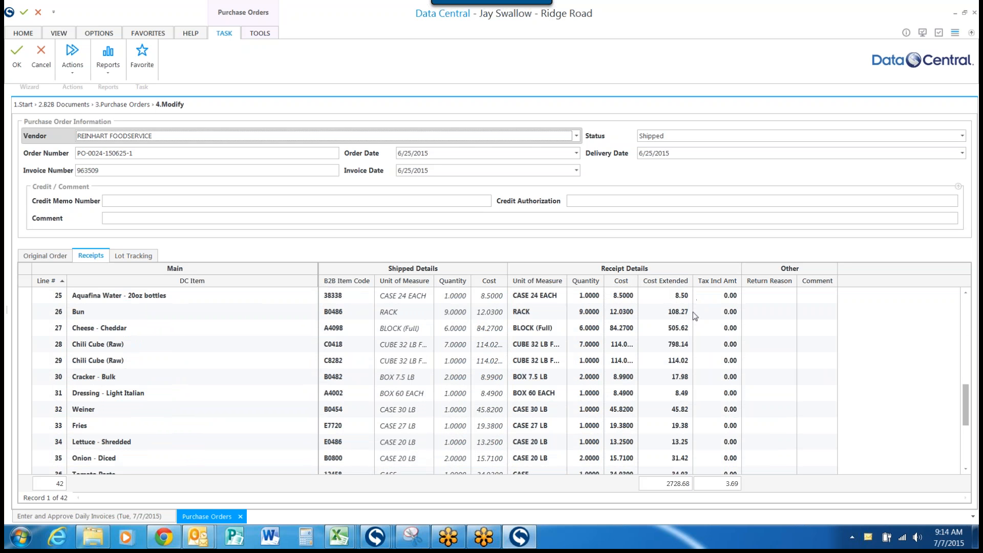
pyautogui.scroll(-2, 712, 299)
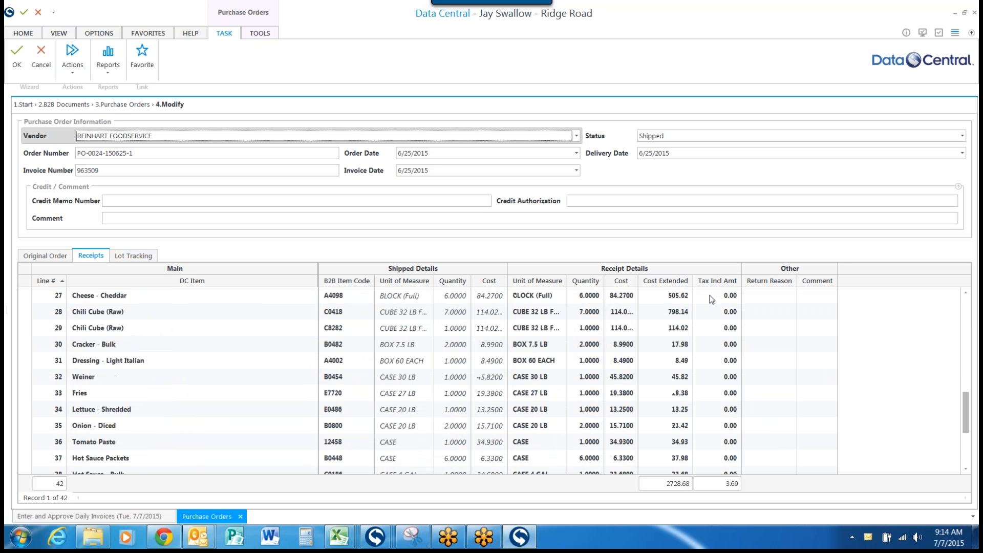
pyautogui.scroll(-2, 712, 299)
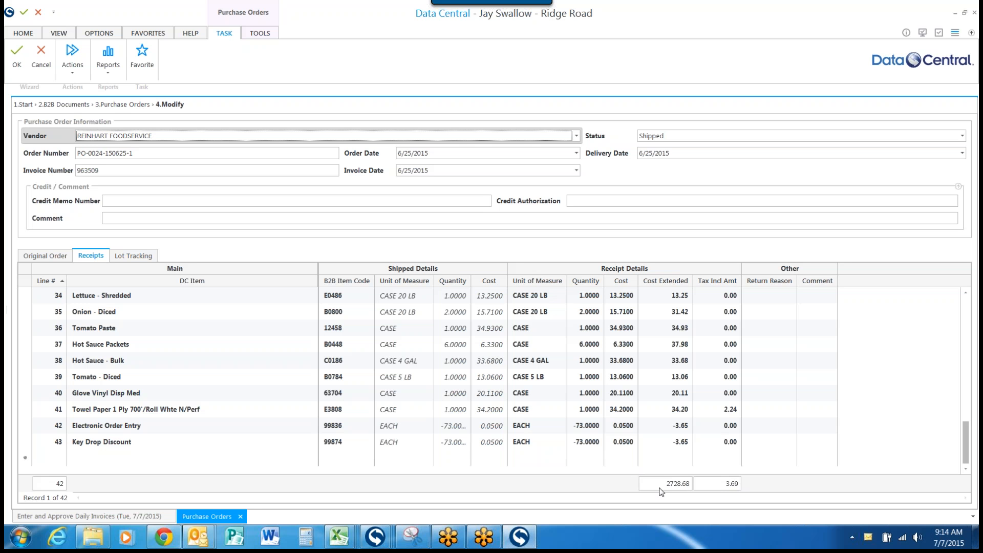
# Step: Save the 6/25/2015 Reinhart purchase order and generate its invoice
pyautogui.click(76, 73)
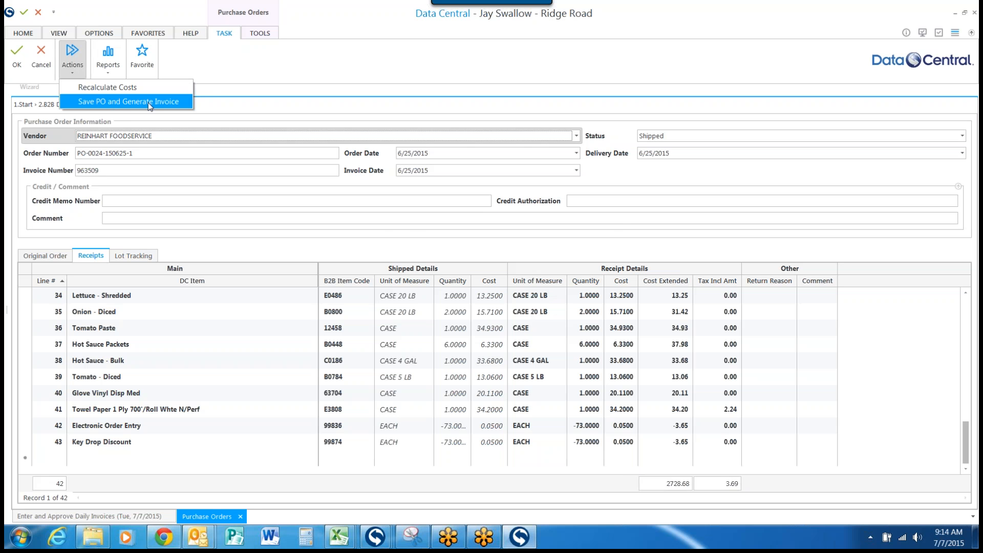
pyautogui.click(151, 104)
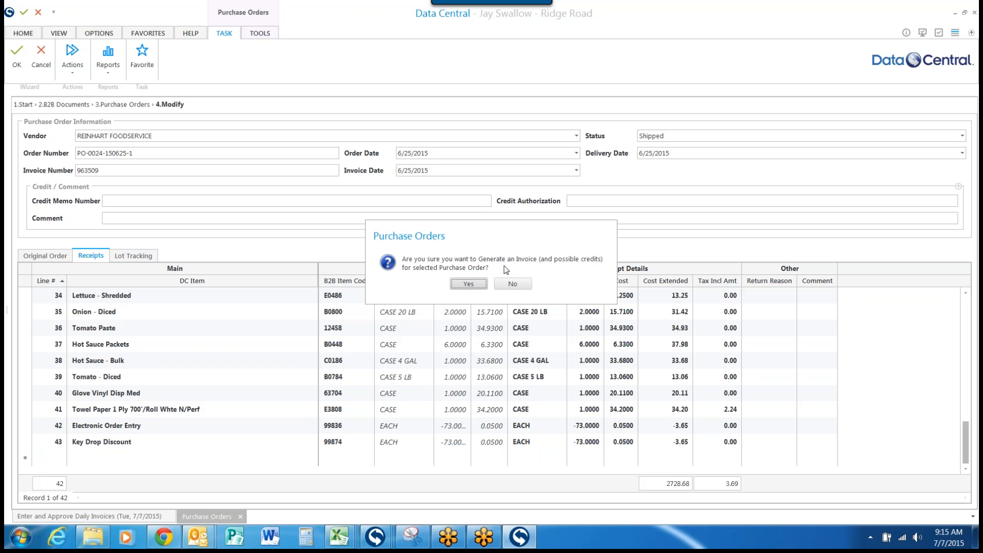
pyautogui.click(469, 285)
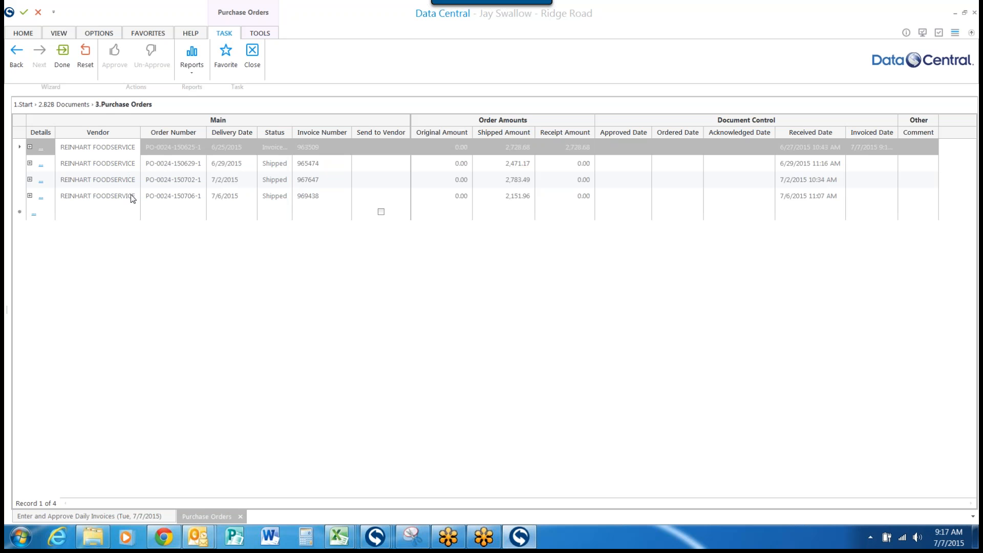
# Step: Close the Purchase Orders and Enter and Approve Daily Invoices tasks, and restore the Menu and To Do panes
pyautogui.click(256, 50)
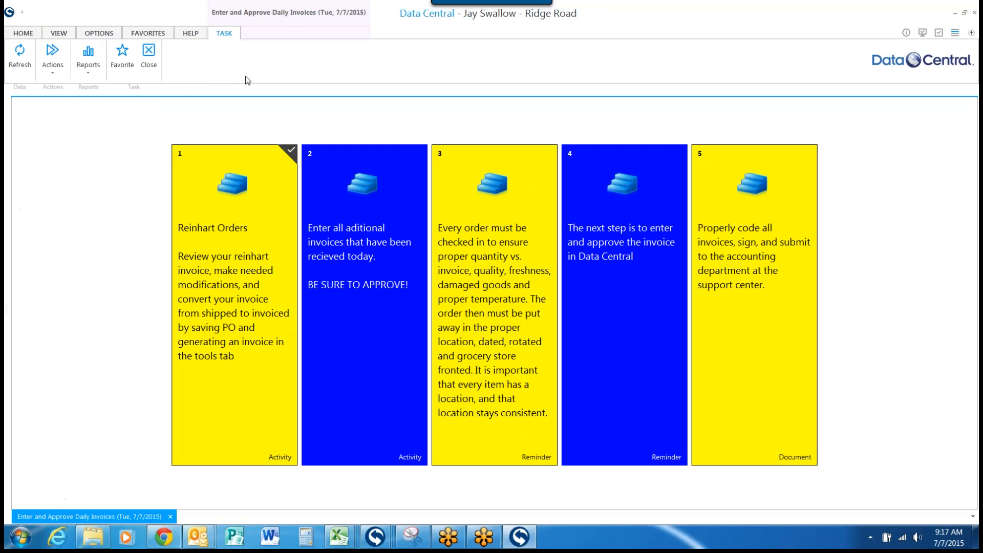
pyautogui.click(58, 33)
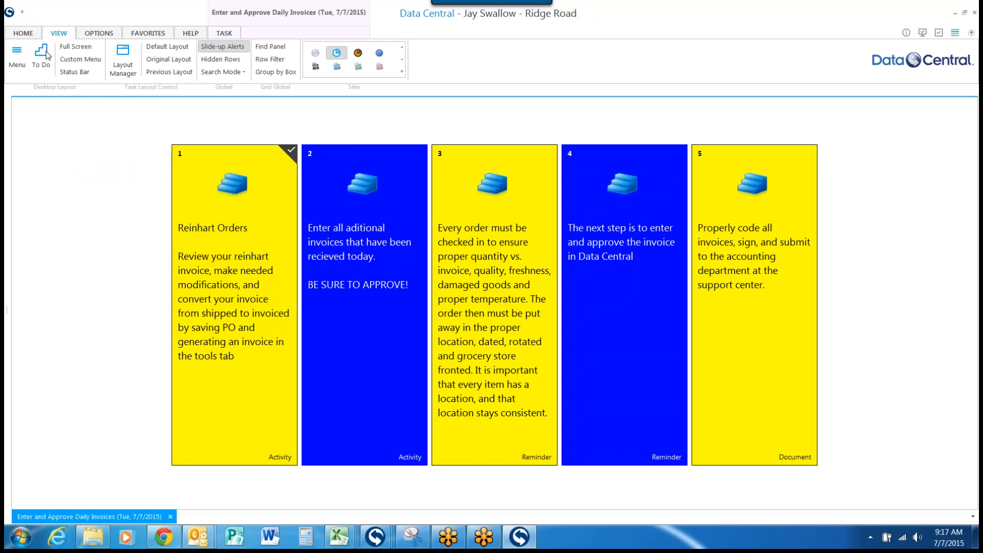
pyautogui.click(17, 56)
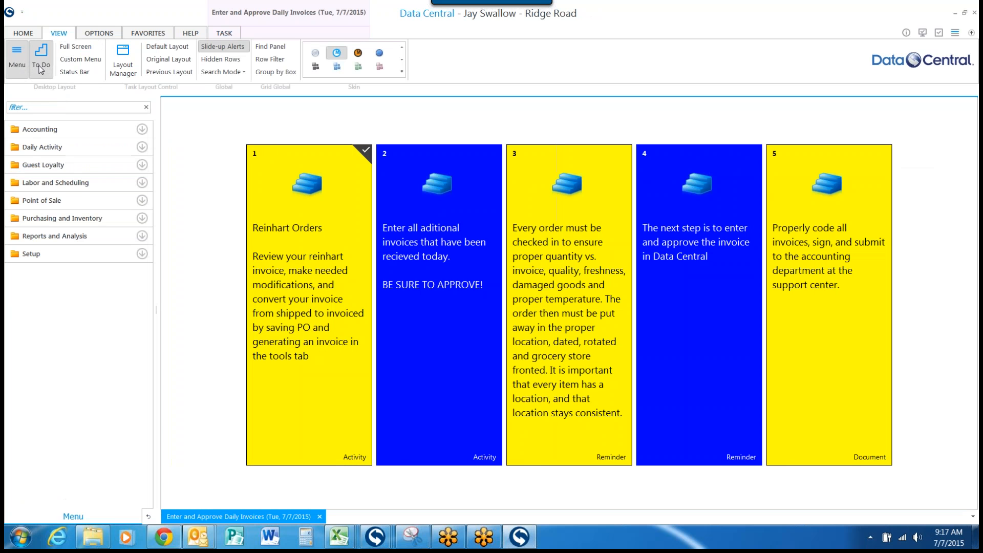
pyautogui.click(320, 516)
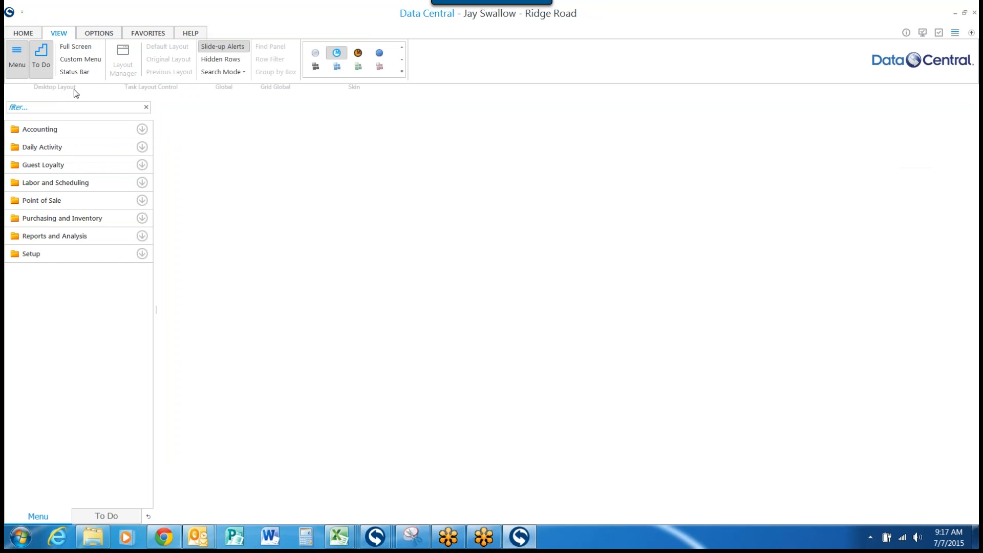
# Step: Reopen the Reinhart Orders activity from the Enter and Approve Daily Invoices task in the Daily Activity to-do list
pyautogui.click(99, 517)
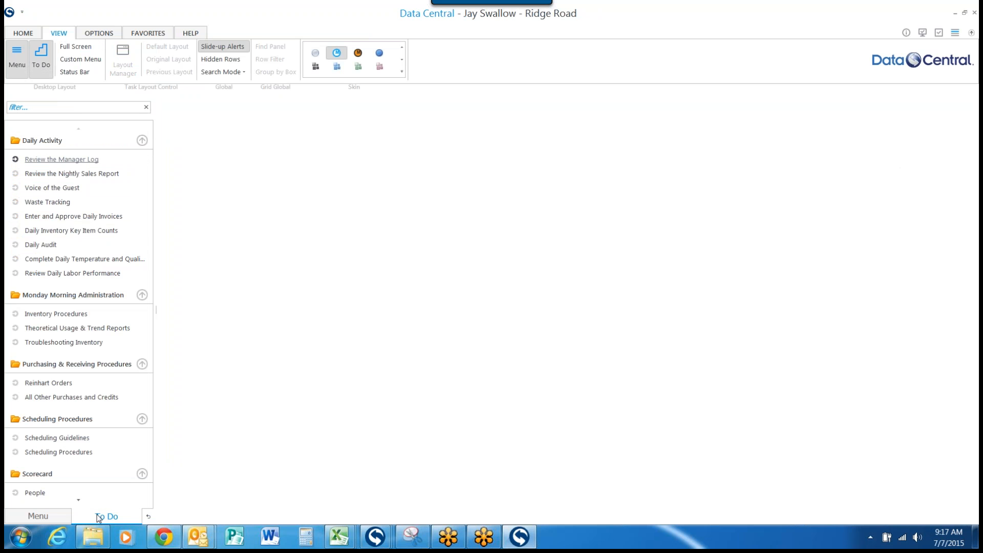
pyautogui.scroll(-1, 119, 370)
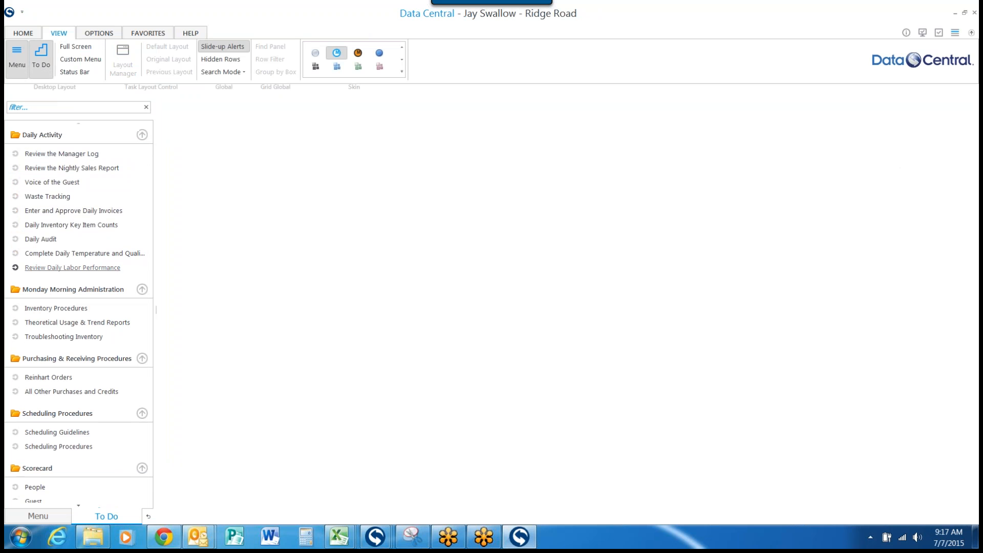
pyautogui.click(95, 211)
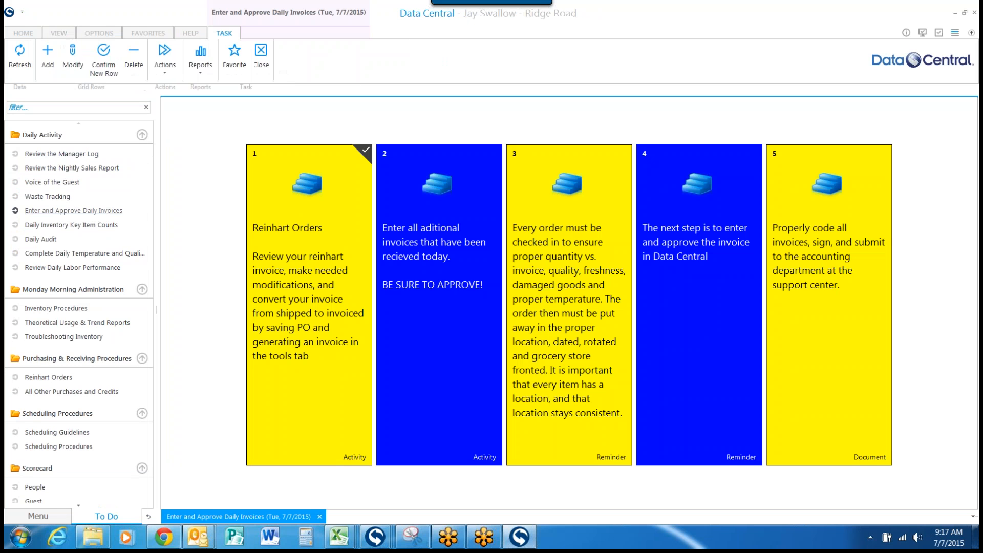
pyautogui.click(306, 253)
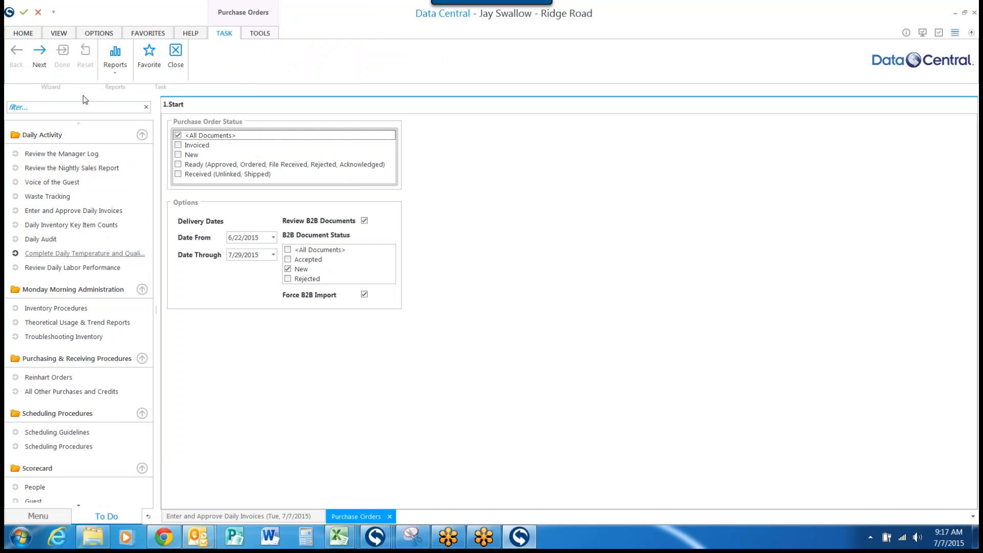
# Step: Advance past the B2B documents to the purchase orders list and check the status of the Reinhart orders
pyautogui.click(37, 59)
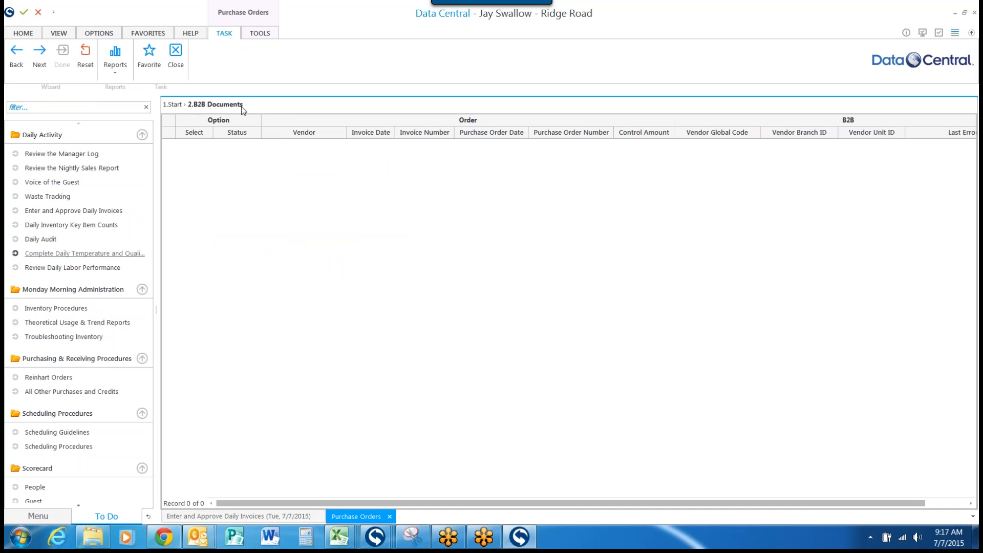
pyautogui.moveTo(243, 109)
pyautogui.click(45, 60)
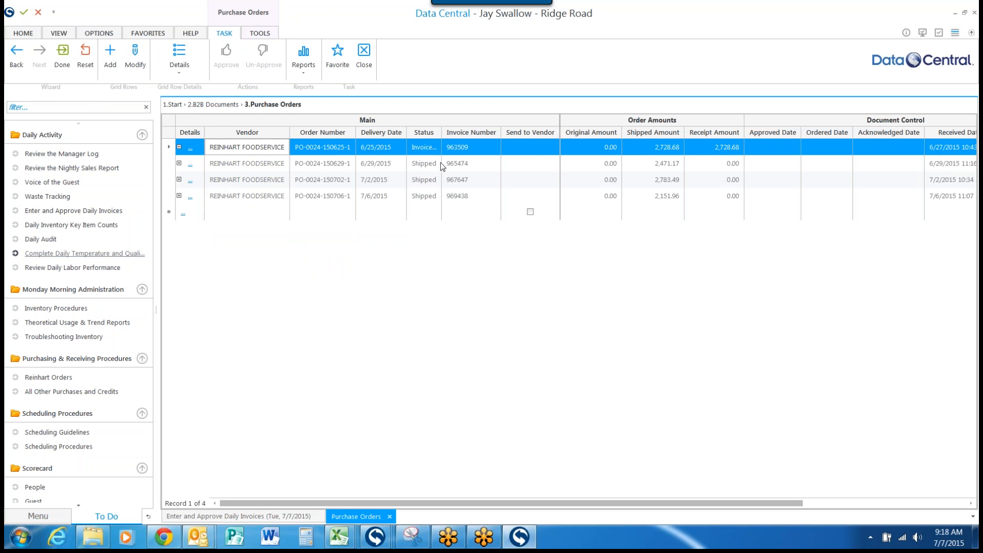
# Step: Save the 6/29/2015 Reinhart purchase order and generate its invoice, dismissing the browser window that interrupts
pyautogui.click(227, 169)
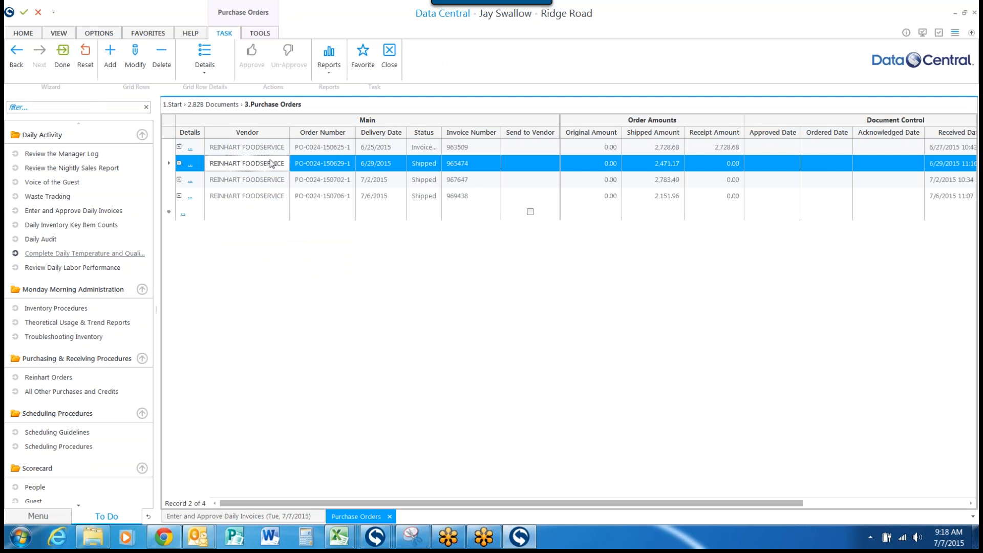
pyautogui.click(128, 59)
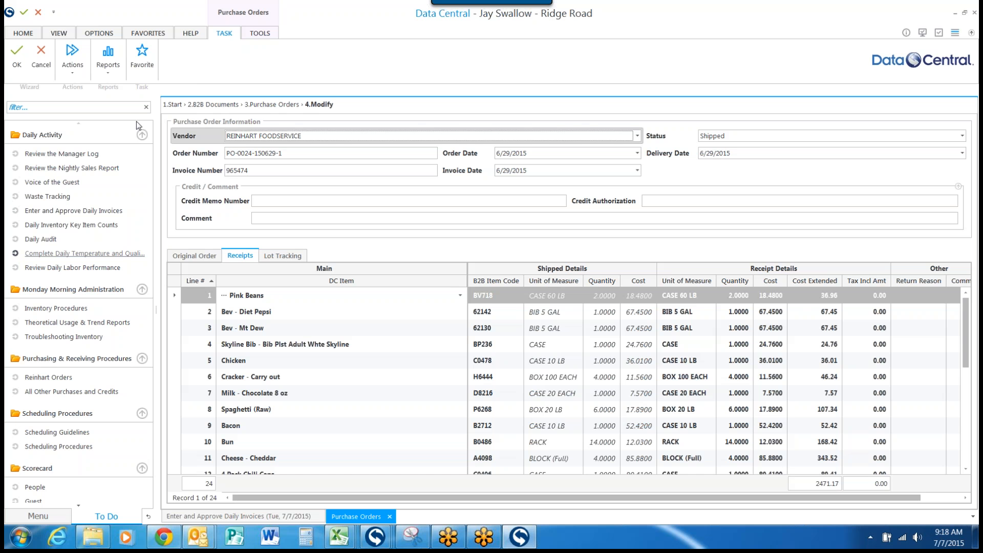
pyautogui.click(68, 74)
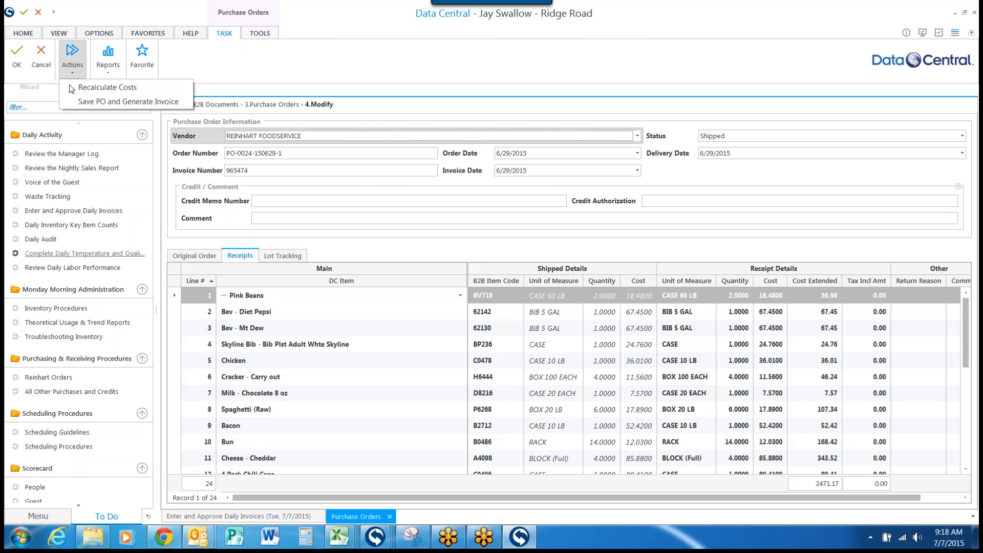
pyautogui.click(154, 102)
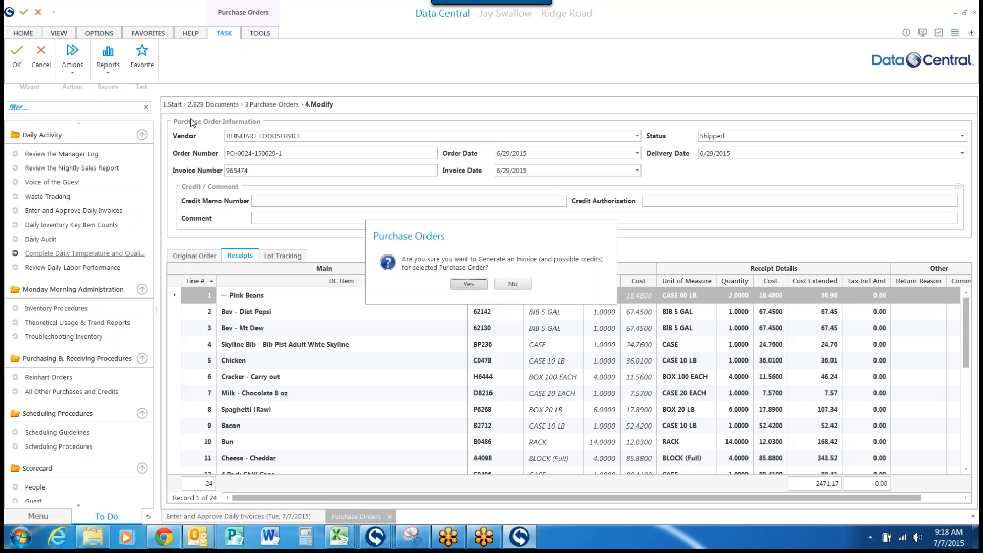
pyautogui.click(476, 285)
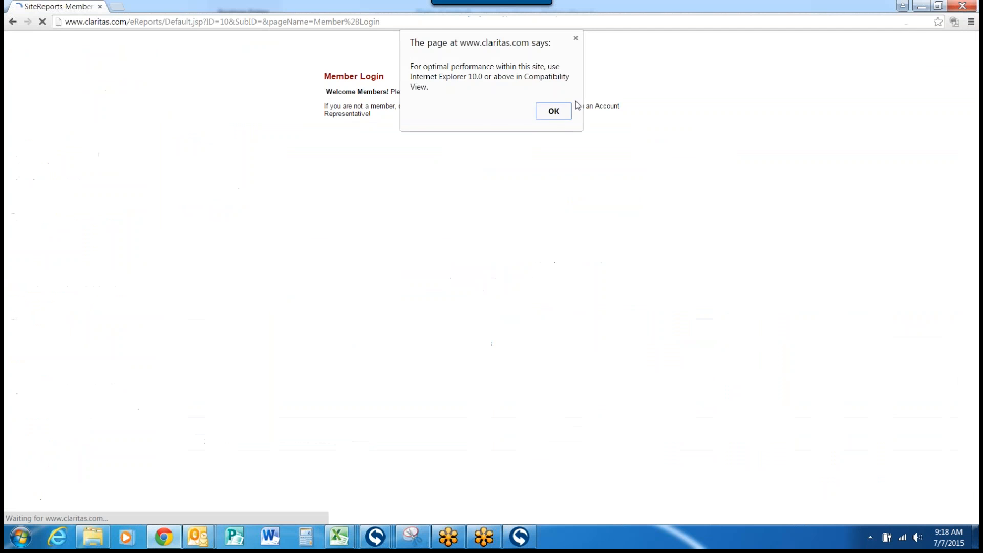
pyautogui.click(552, 110)
pyautogui.click(964, 6)
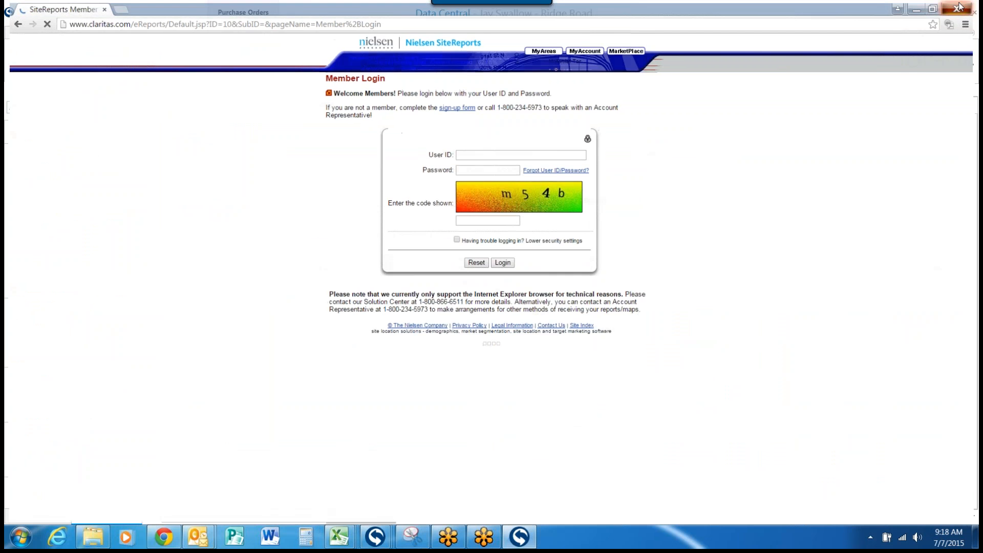
pyautogui.click(475, 284)
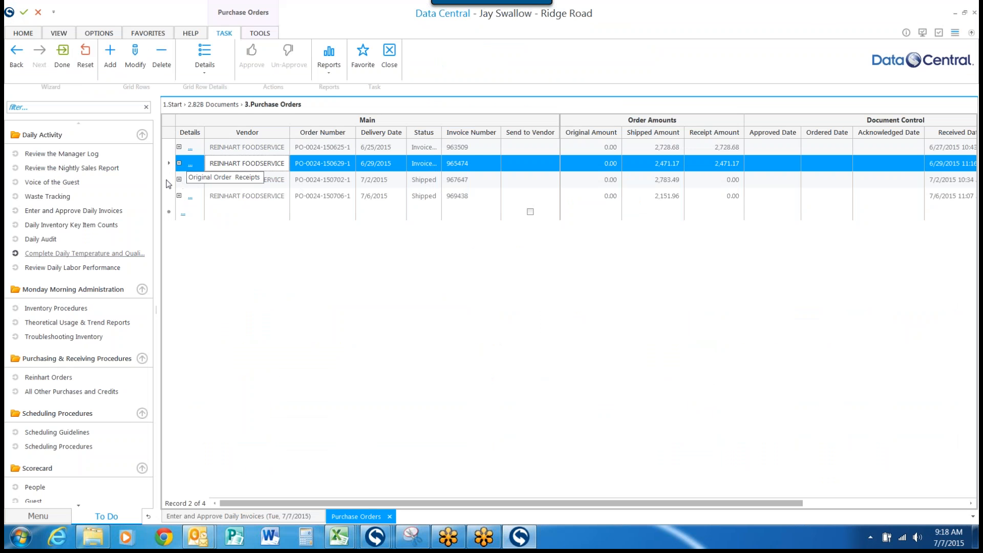
# Step: Save the 7/2/2015 Reinhart purchase order and generate its invoice
pyautogui.click(241, 179)
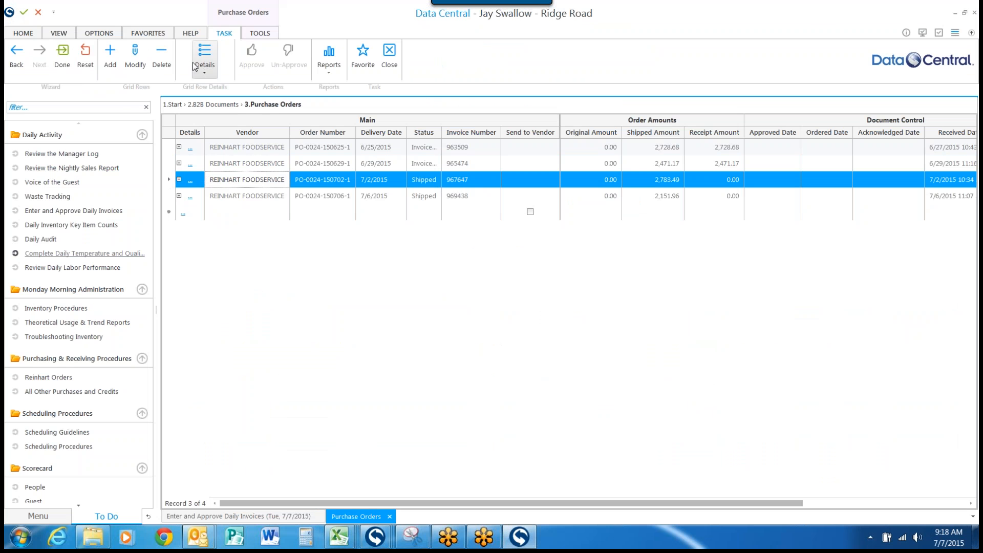
pyautogui.click(132, 65)
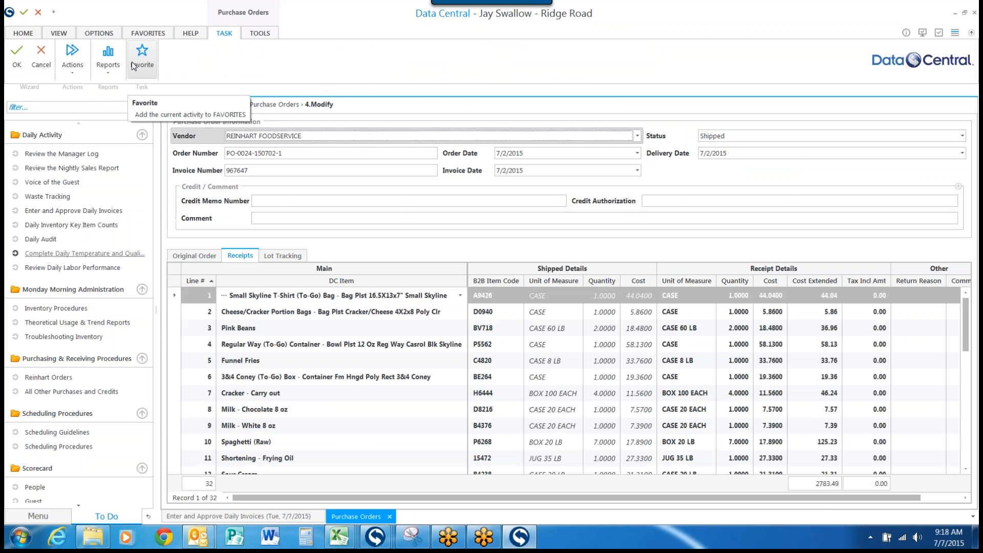
pyautogui.click(75, 73)
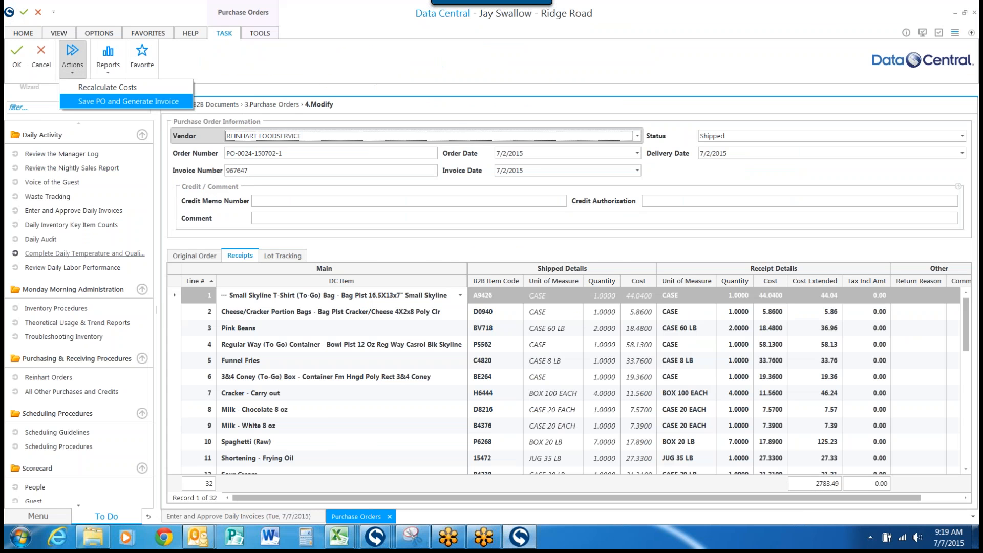
pyautogui.click(126, 101)
pyautogui.click(469, 284)
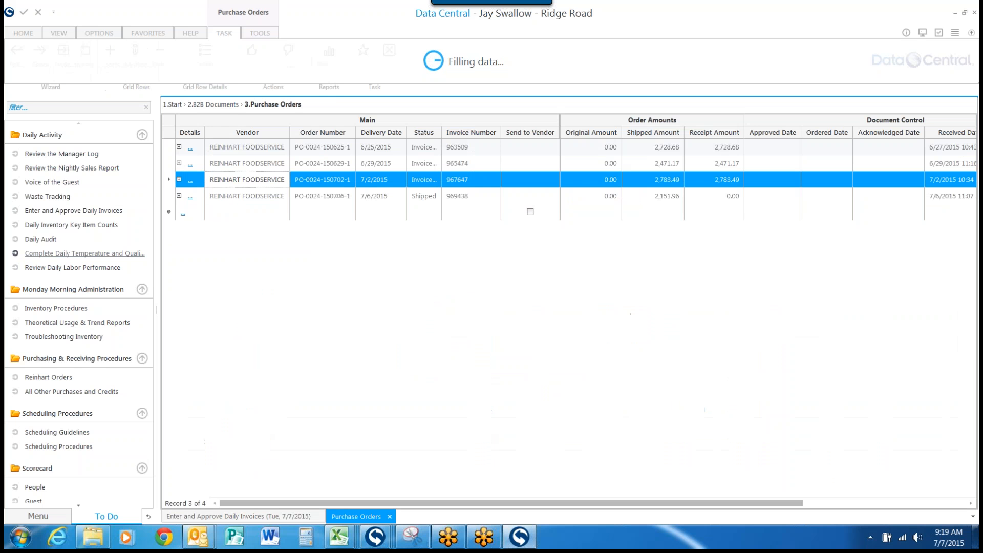
# Step: Save the 7/6/2015 Reinhart purchase order and generate its invoice
pyautogui.click(170, 196)
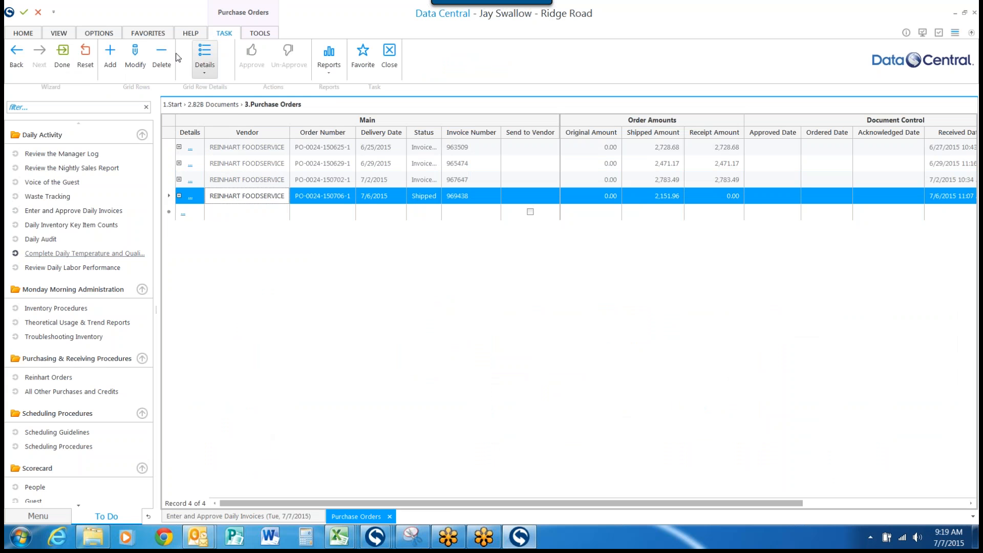
pyautogui.click(135, 58)
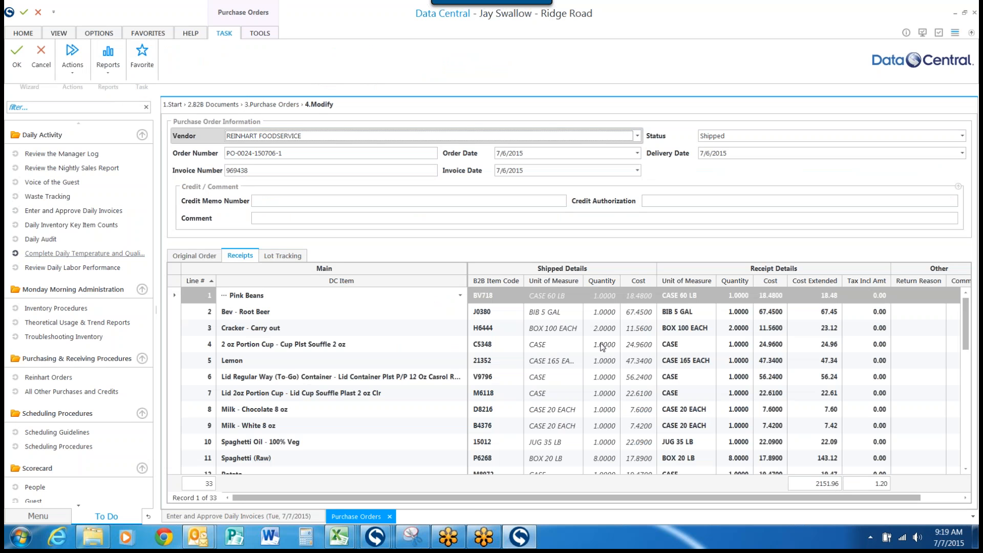
pyautogui.click(73, 61)
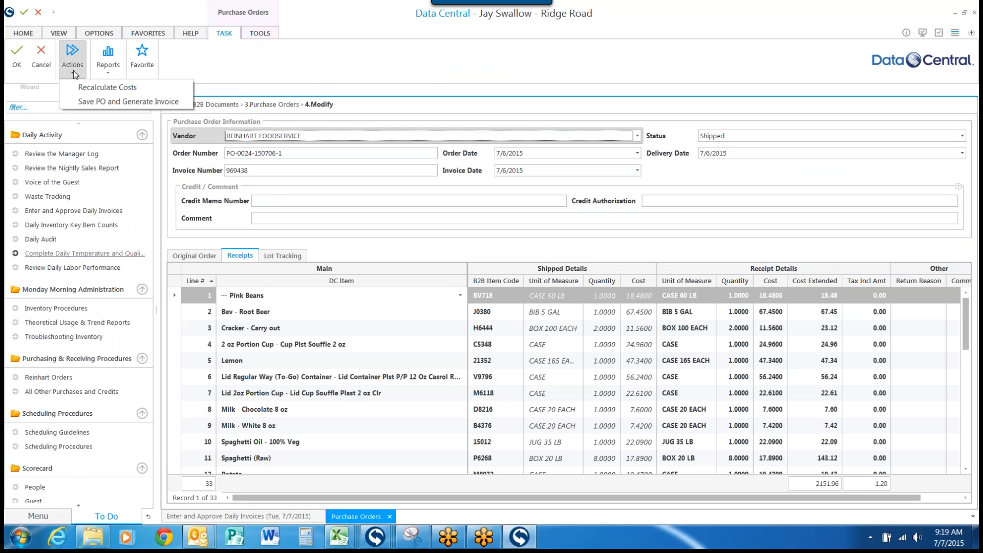
pyautogui.click(126, 102)
pyautogui.click(468, 284)
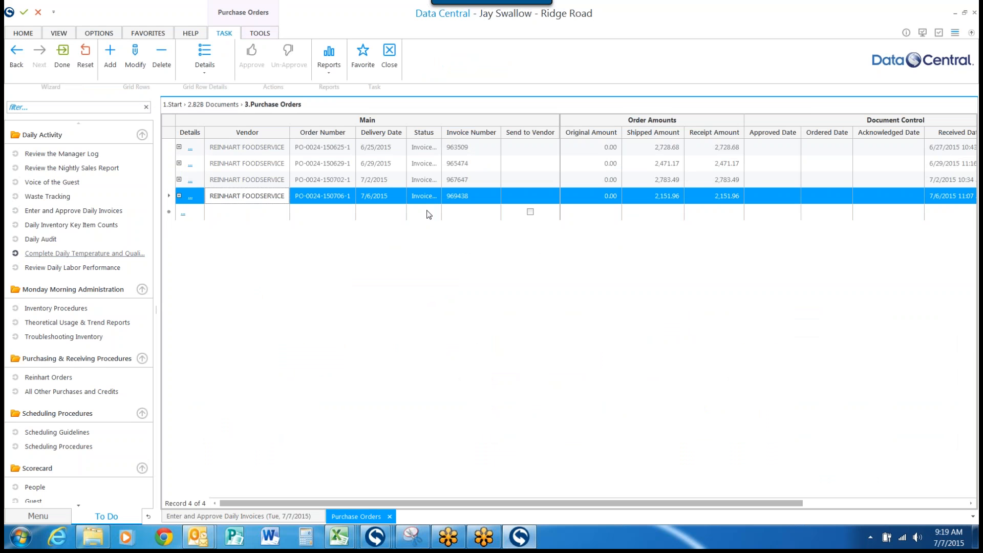
# Step: Return to the Enter and Approve Daily Invoices task, open the additional invoices activity and advance past its start options
pyautogui.click(266, 518)
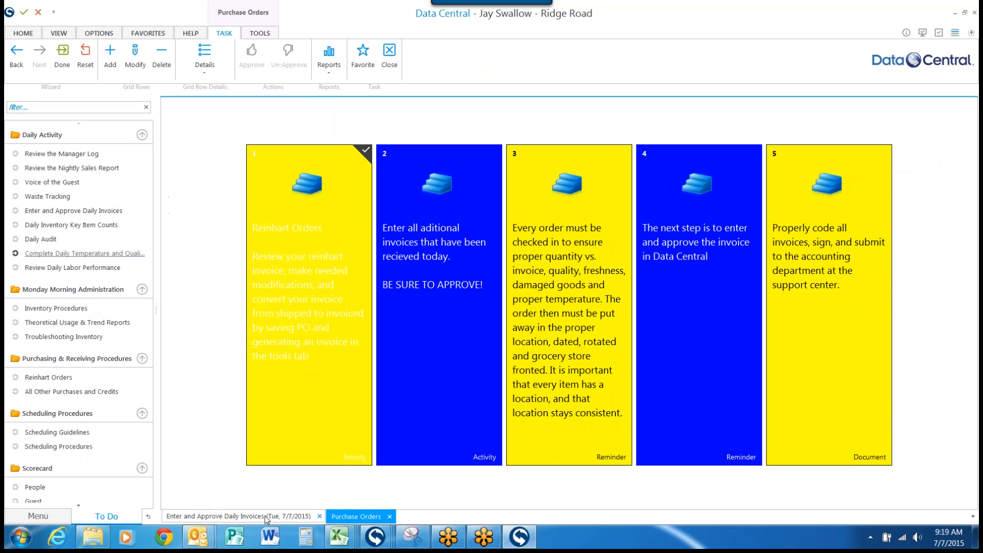
pyautogui.click(444, 259)
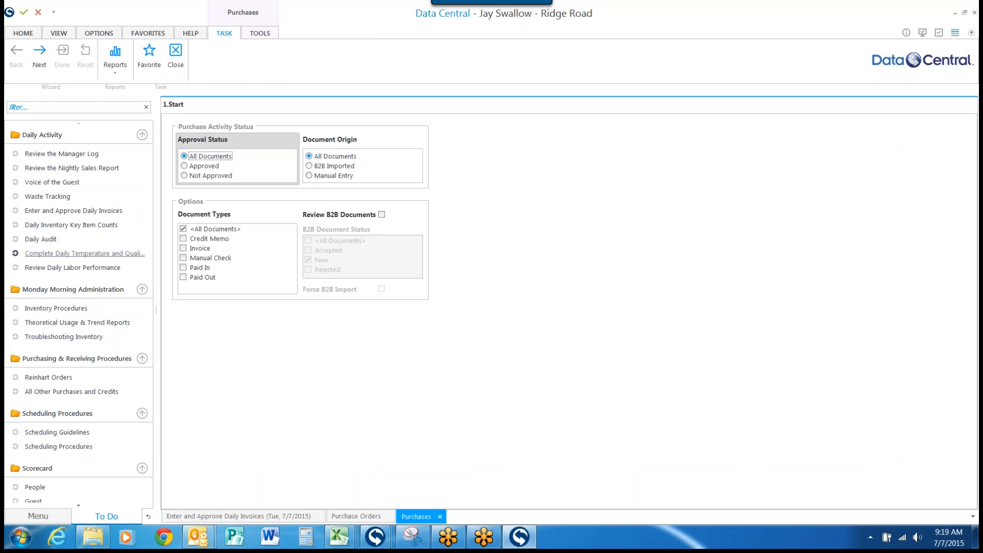
pyautogui.click(39, 54)
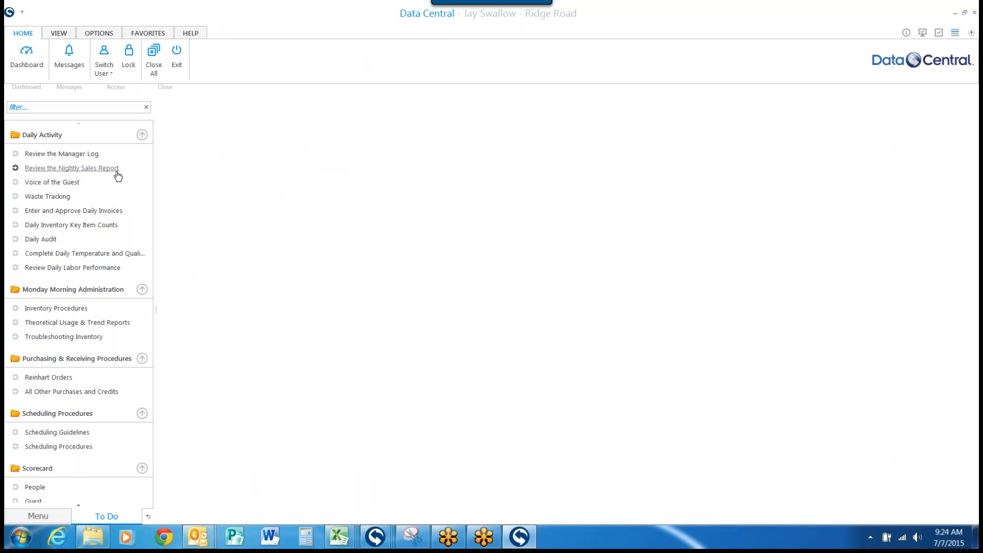
# Step: Reopen the additional invoices activity from Enter and Approve Daily Invoices and list the purchases with document origin and types set to All Documents
pyautogui.click(61, 212)
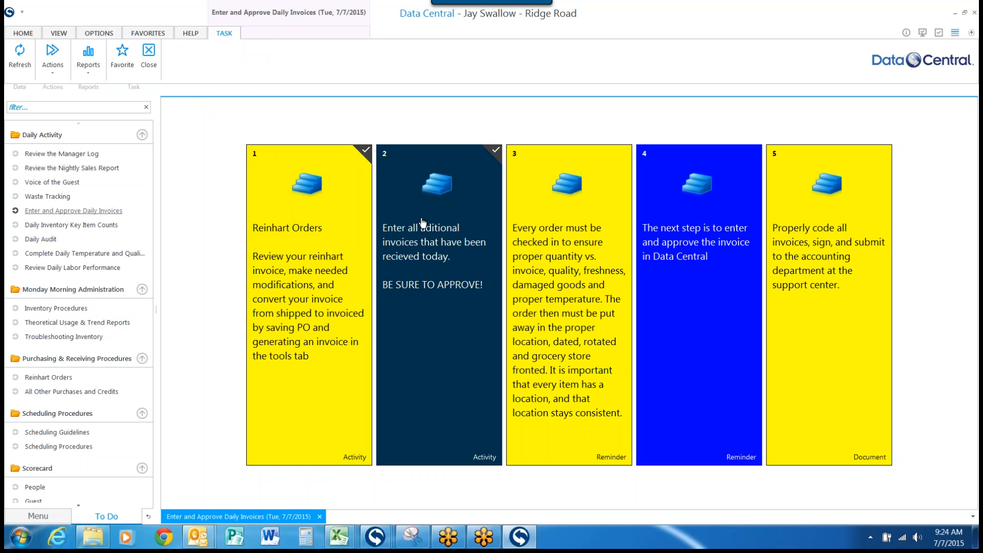
pyautogui.click(422, 222)
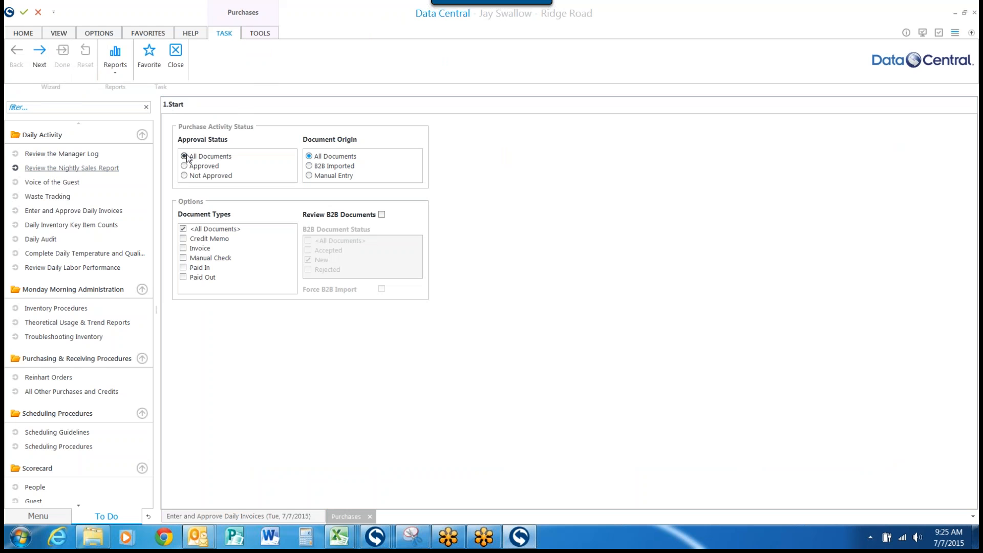
pyautogui.click(310, 157)
pyautogui.click(184, 229)
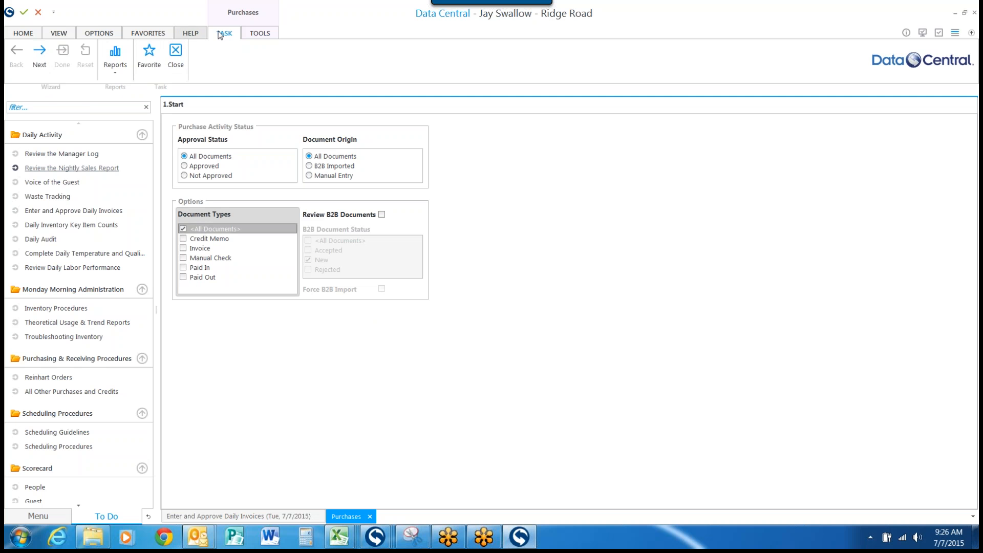
pyautogui.click(40, 58)
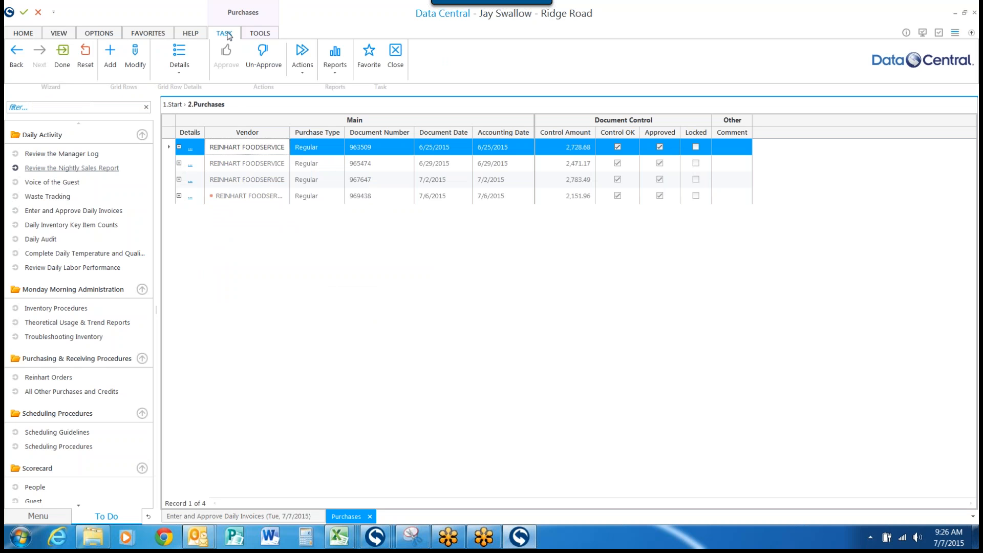
# Step: Add a new purchase document for vendor B & J BAKING COMPANY with purchasing type Regular
pyautogui.click(110, 55)
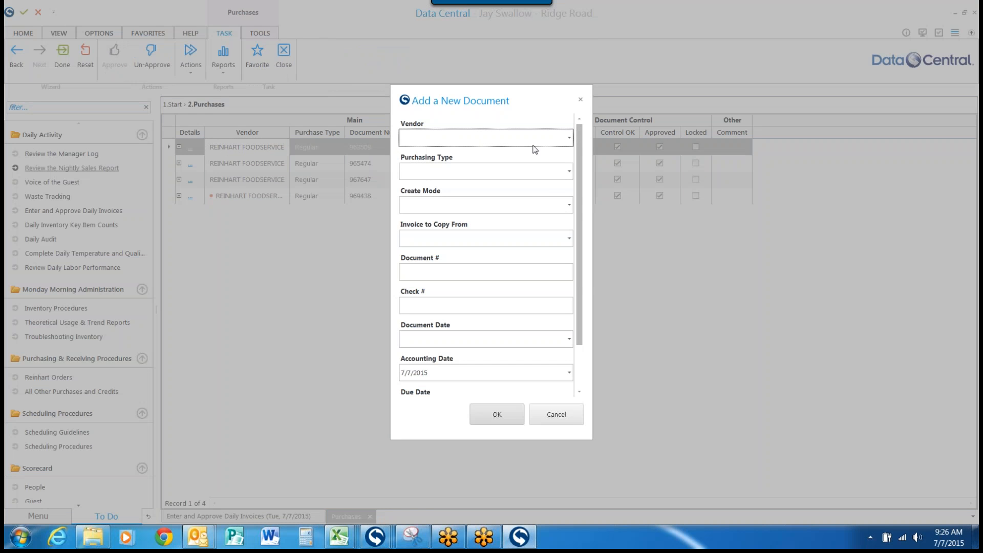
pyautogui.click(569, 138)
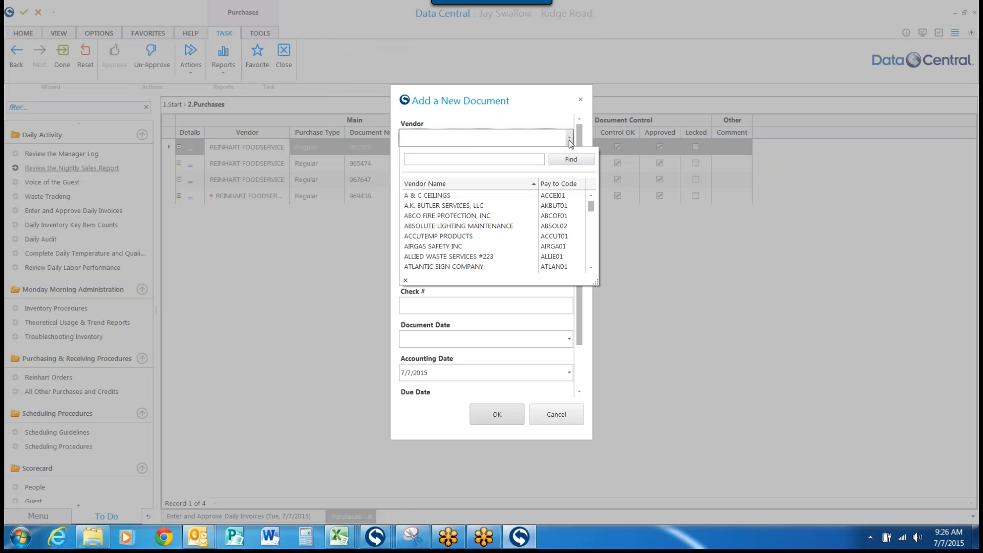
pyautogui.scroll(-2, 456, 225)
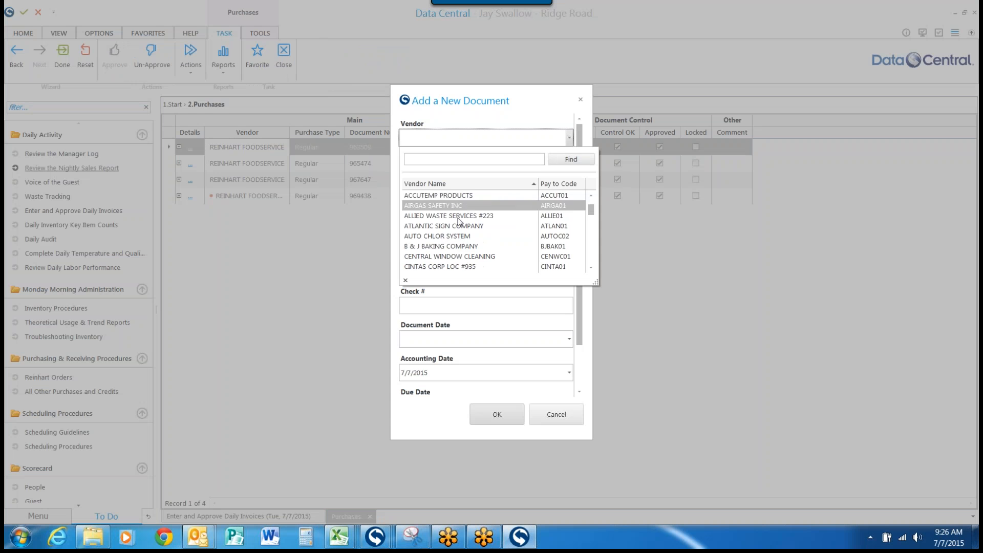
pyautogui.click(452, 246)
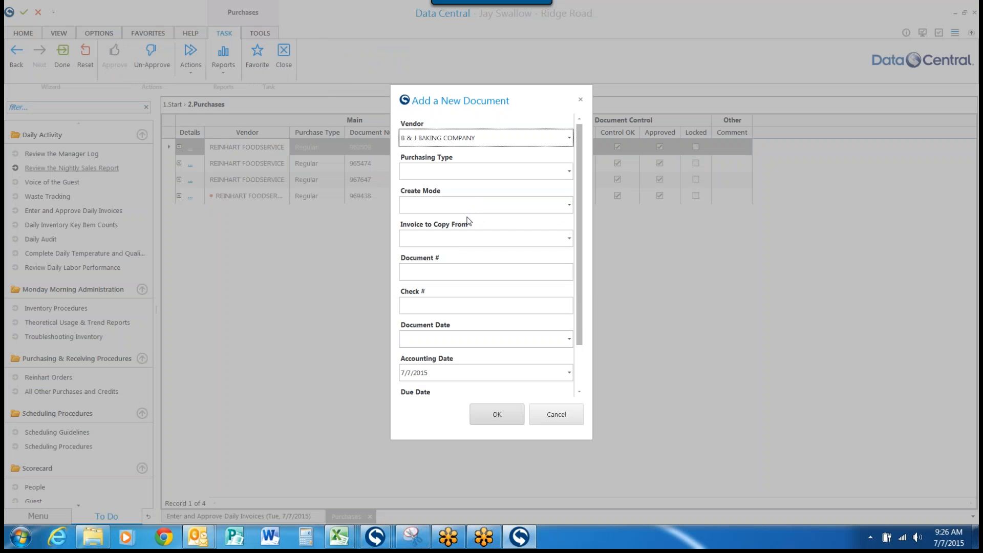
pyautogui.click(569, 172)
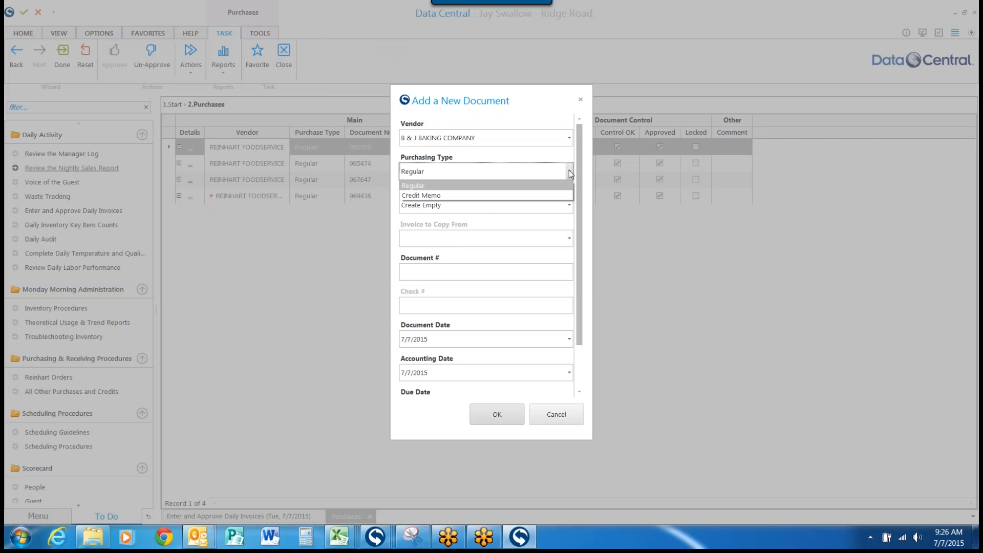
pyautogui.click(415, 187)
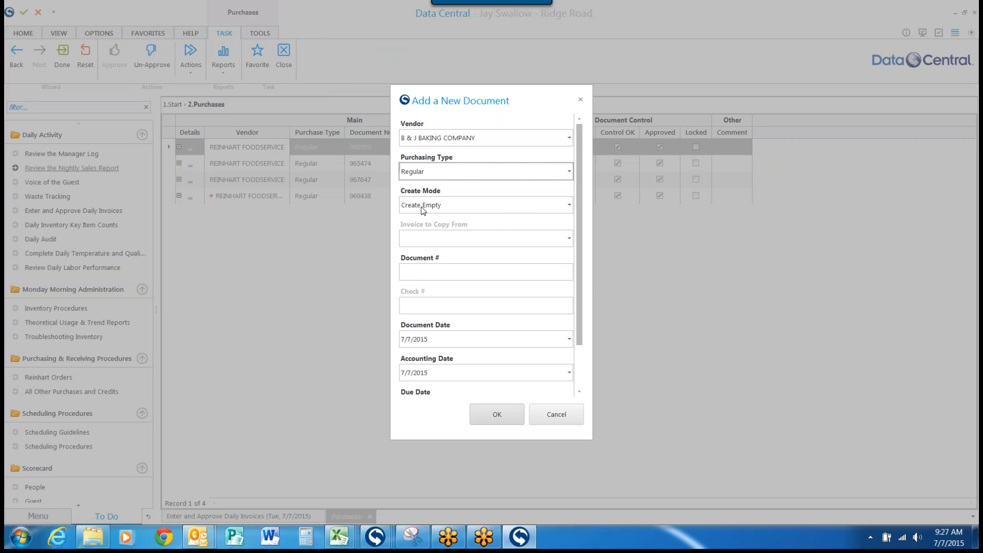
# Step: Enter the vendor's invoice number followed by a hyphen and the date 07072015 as the new document's number
pyautogui.click(416, 273)
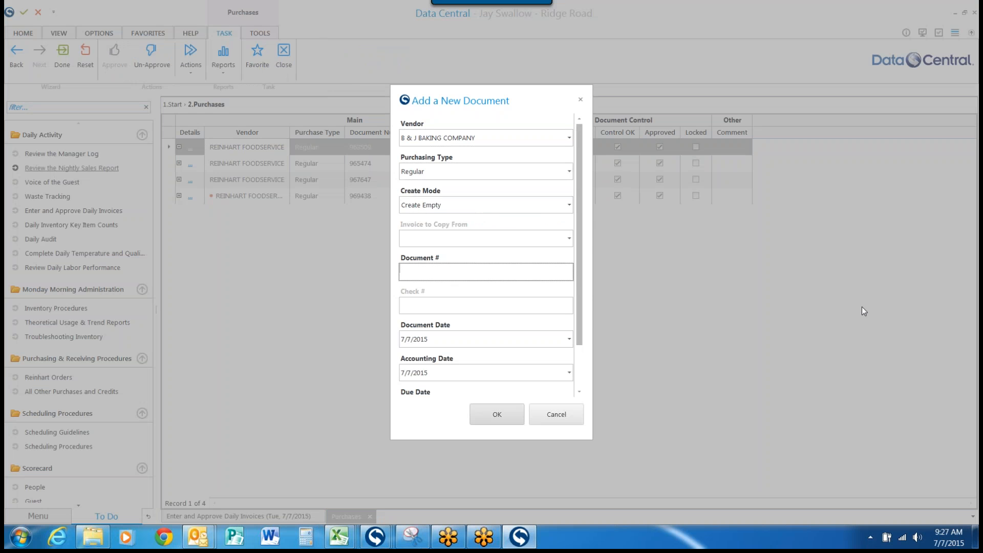
pyautogui.write('12478')
pyautogui.click(401, 272)
pyautogui.write('07')
pyautogui.write('07072015')
pyautogui.moveTo(402, 273); pyautogui.dragTo(458, 272)
# Step: Review the document number, document date and accounting date entered for the new B & J BAKING COMPANY document
pyautogui.click(447, 305)
pyautogui.click(570, 340)
pyautogui.click(572, 342)
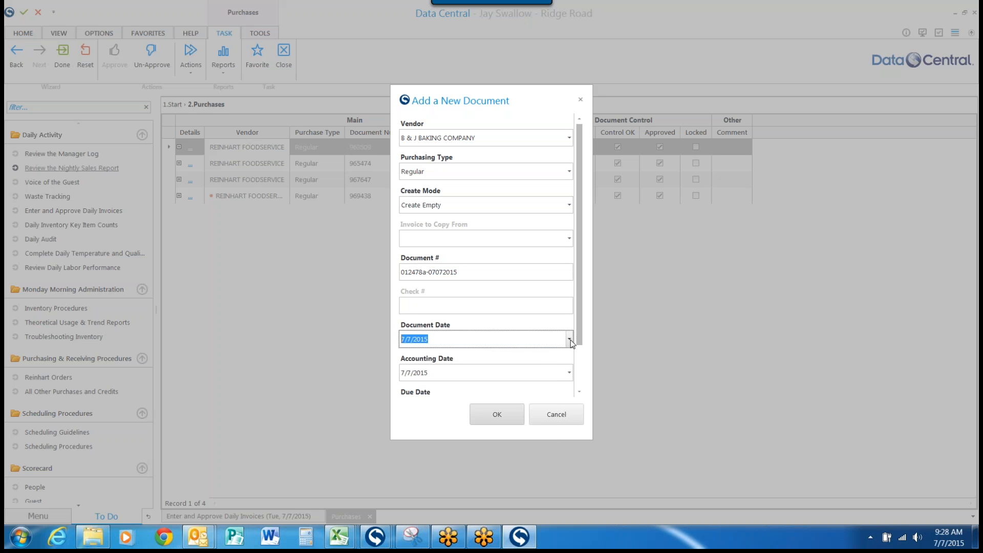
pyautogui.click(438, 339)
pyautogui.click(433, 374)
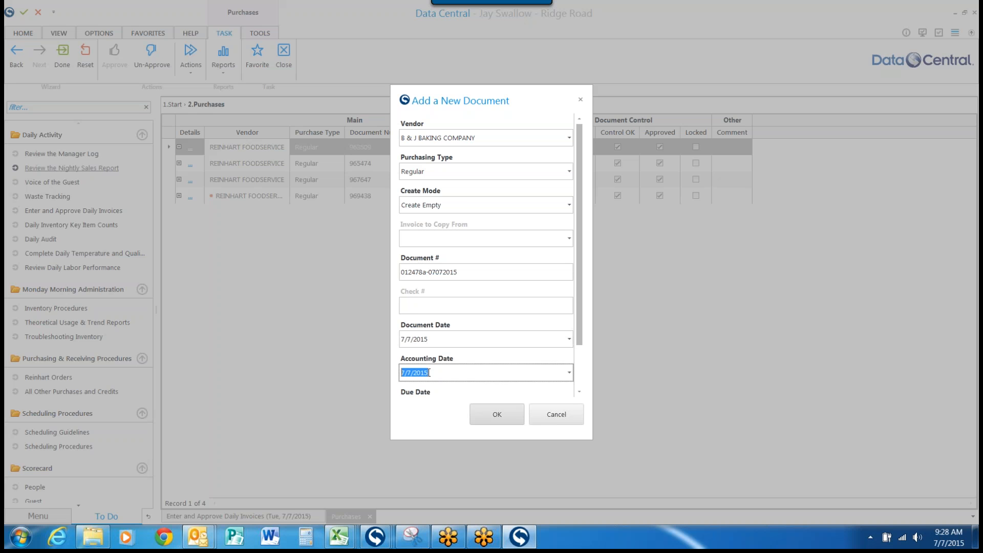
pyautogui.click(465, 278)
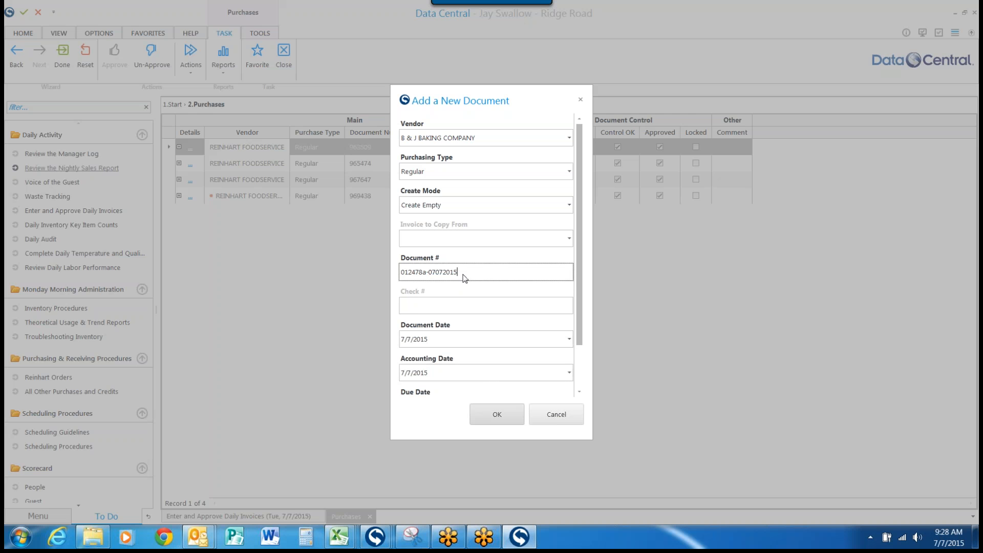
pyautogui.moveTo(458, 272); pyautogui.dragTo(431, 272)
pyautogui.click(556, 341)
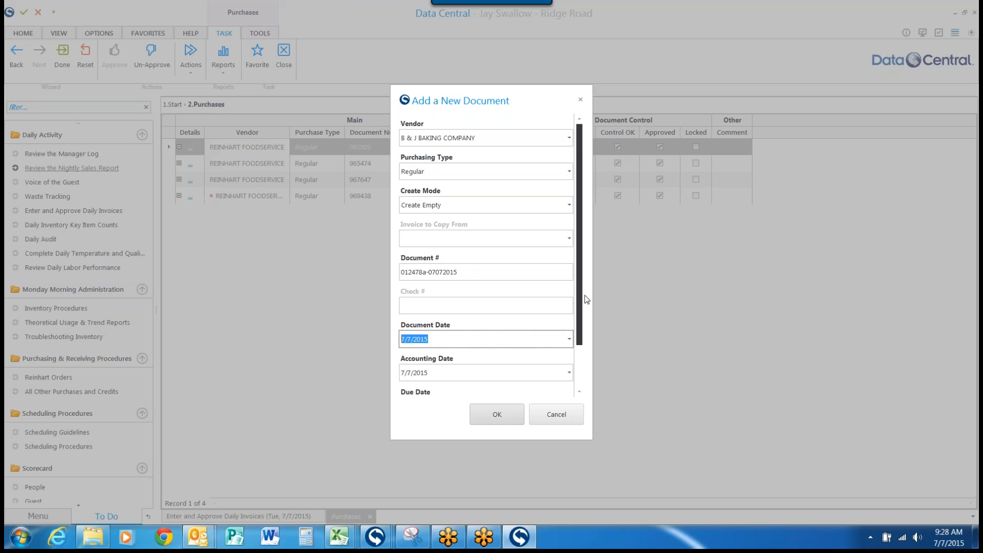
# Step: Set the due date to 7/7/2015 and the control amount to 123, and create the document
pyautogui.moveTo(579, 301); pyautogui.dragTo(579, 354)
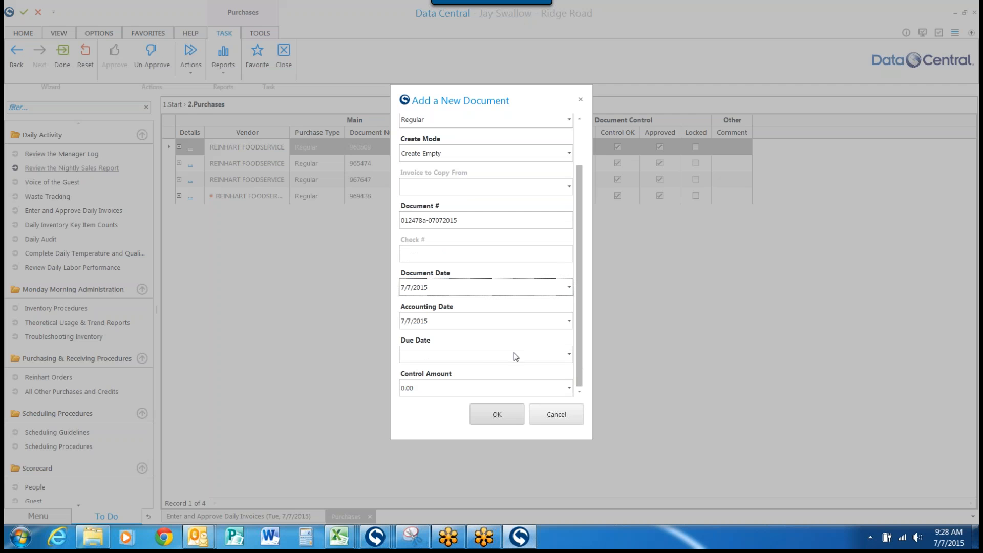
pyautogui.click(485, 358)
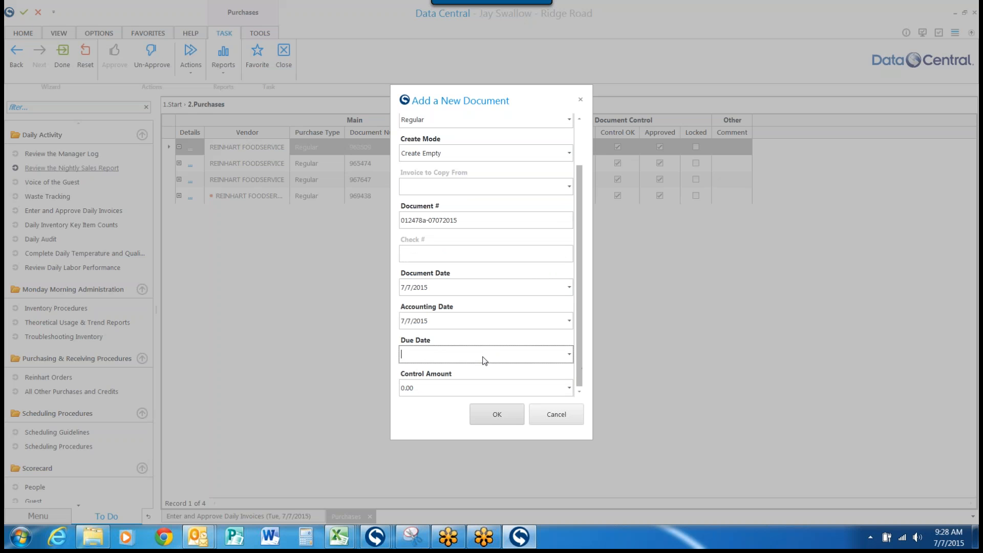
pyautogui.click(569, 355)
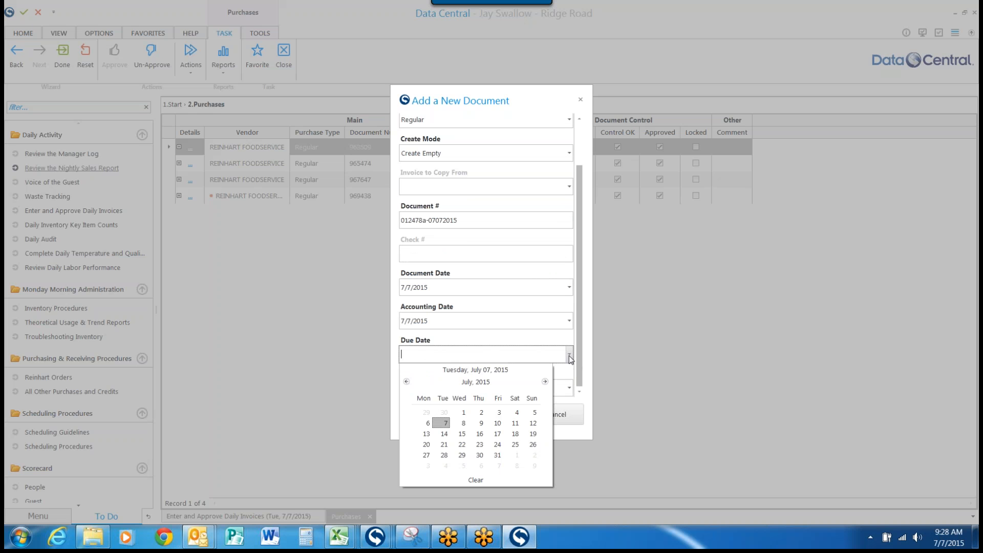
pyautogui.click(444, 424)
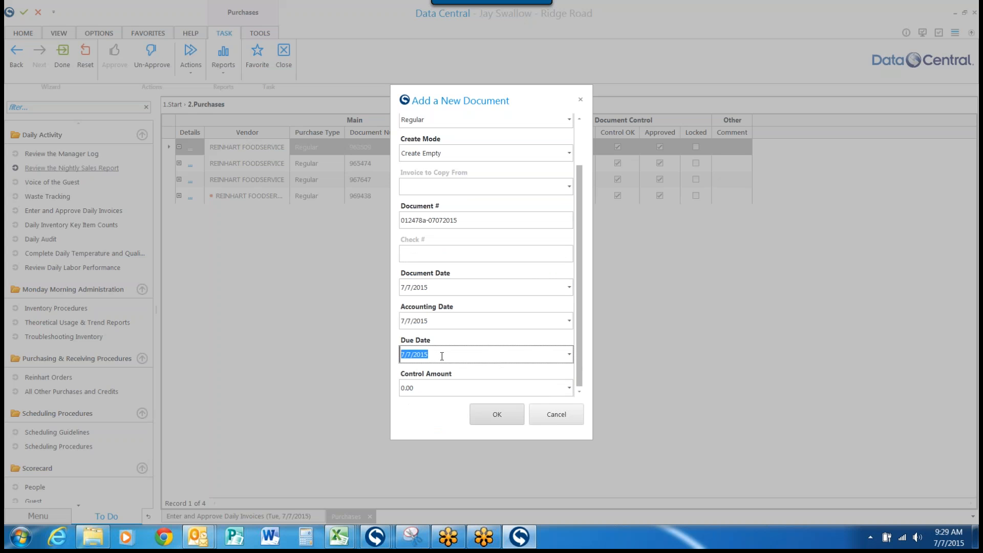
pyautogui.click(441, 388)
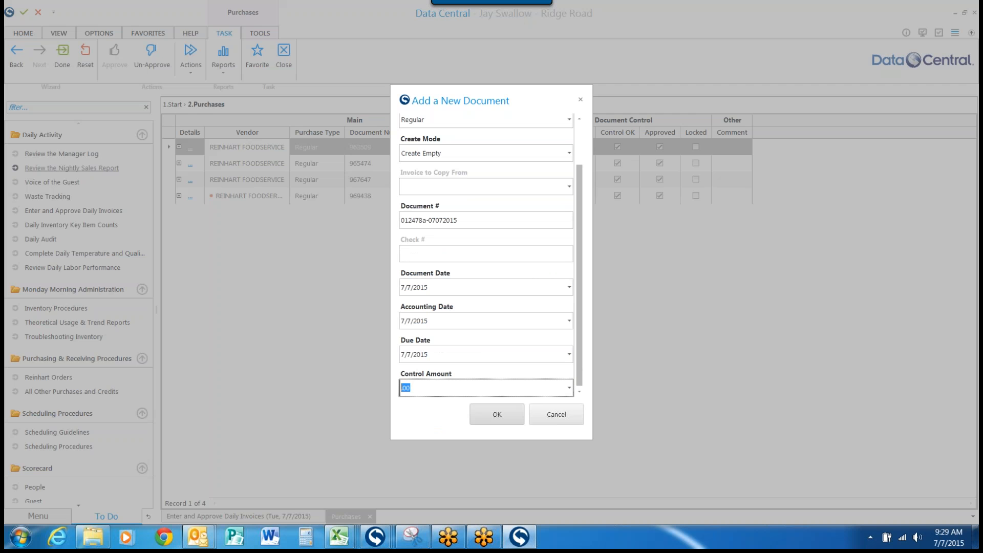
pyautogui.write('123')
pyautogui.click(497, 415)
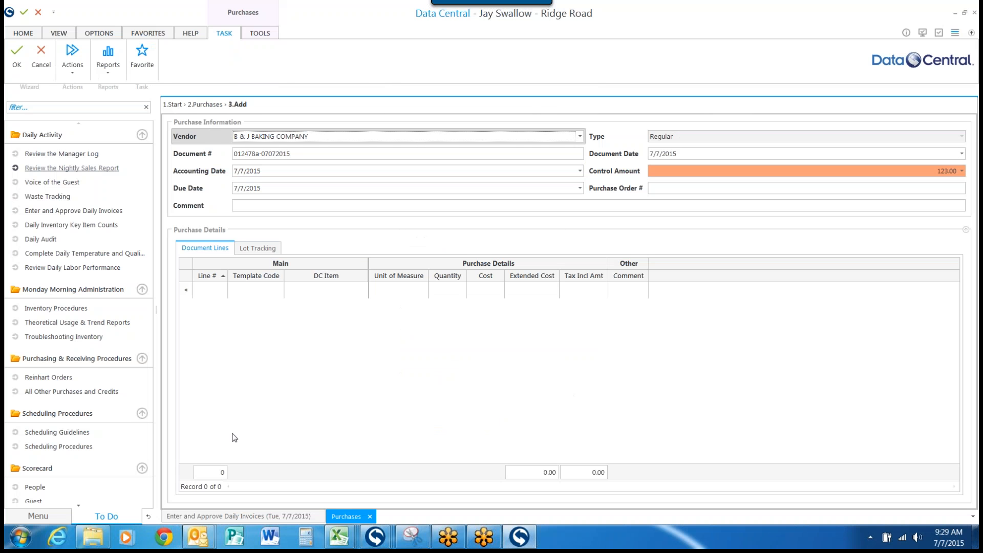
# Step: Hide the side navigation pane to widen the purchase form and check its control amount and purchase order fields
pyautogui.click(59, 32)
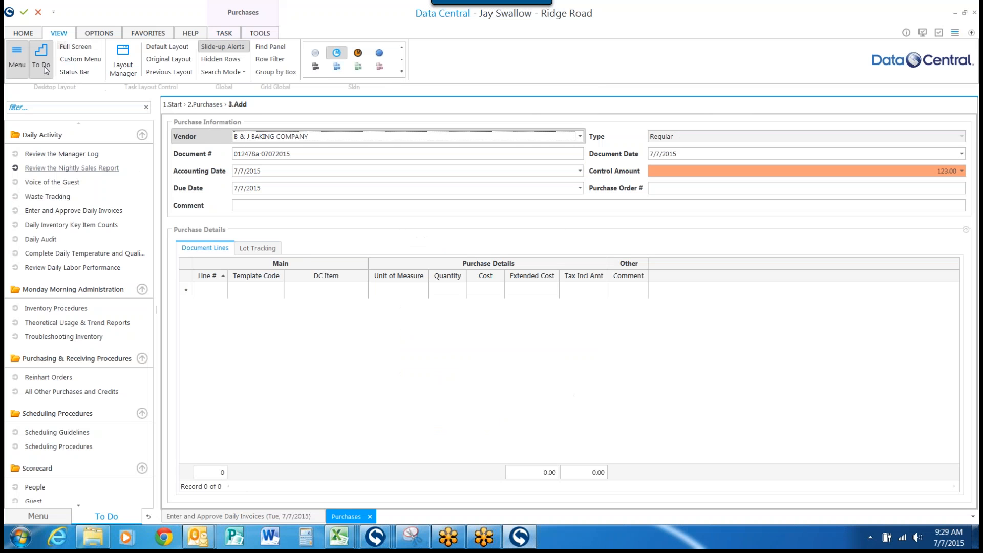
pyautogui.click(17, 56)
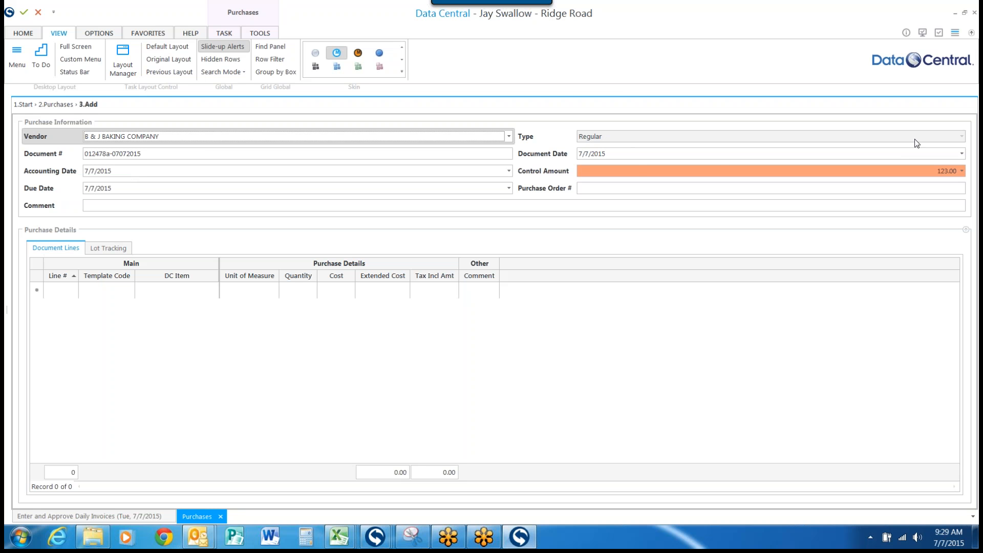
pyautogui.click(586, 172)
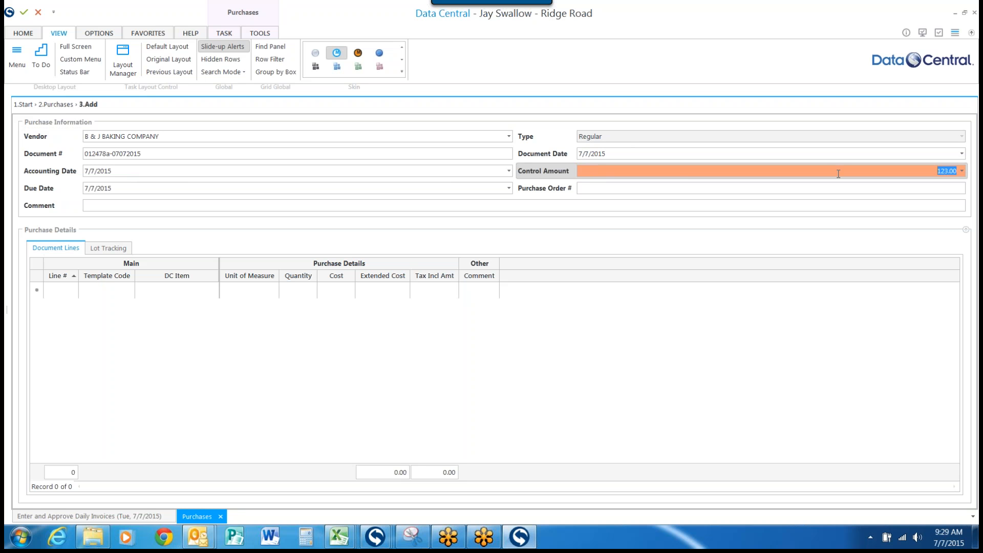
pyautogui.click(599, 187)
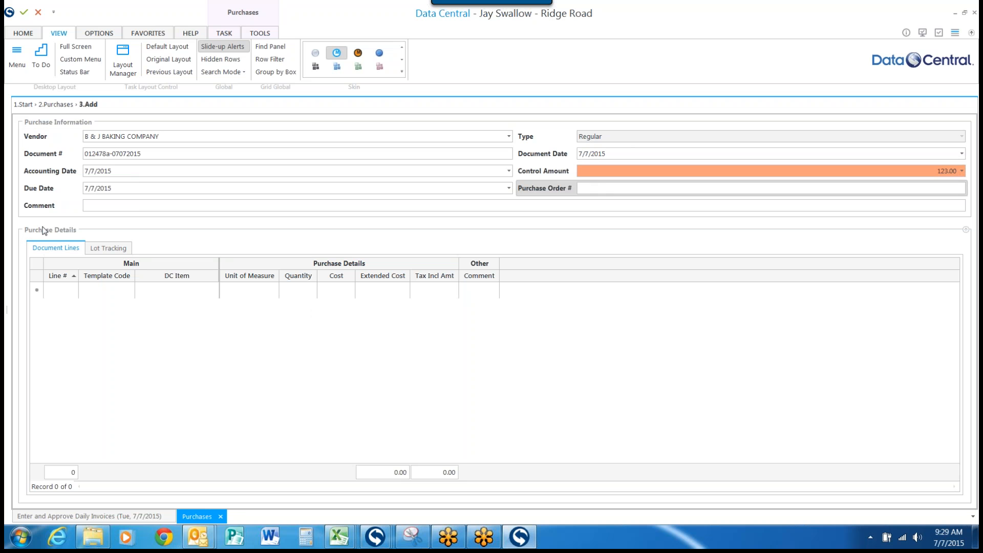
# Step: Add a document line for the item Bun with BAG (dozen) as its unit of measure
pyautogui.click(193, 293)
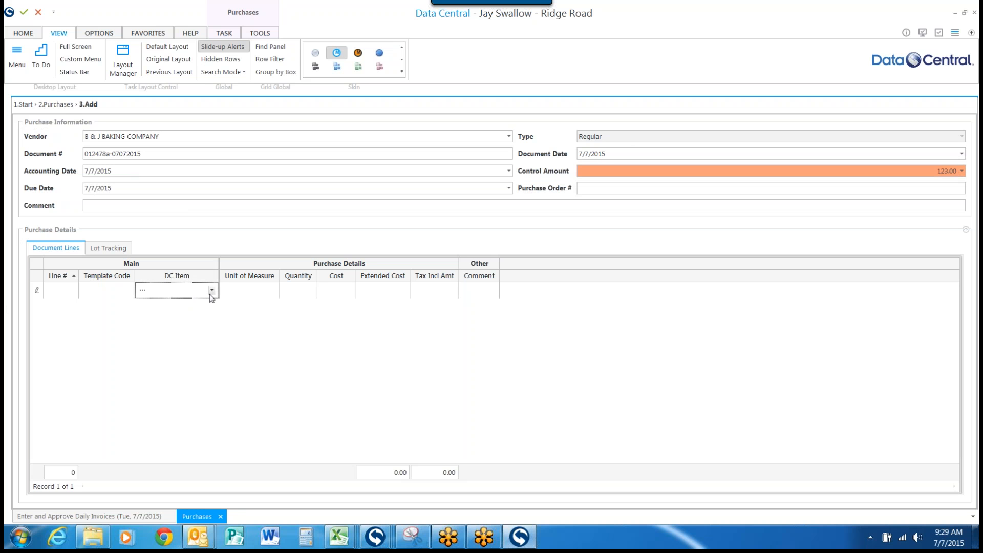
pyautogui.click(210, 292)
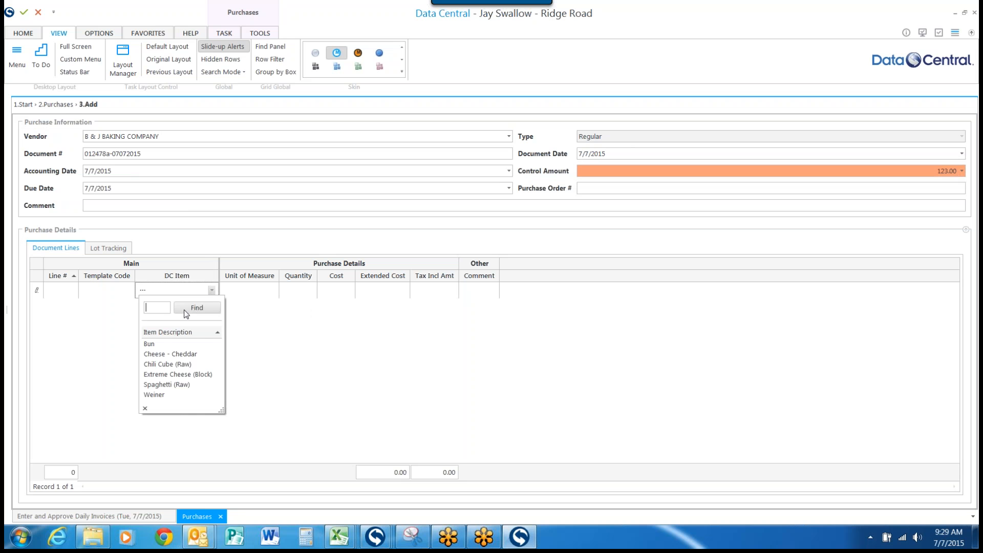
pyautogui.click(149, 345)
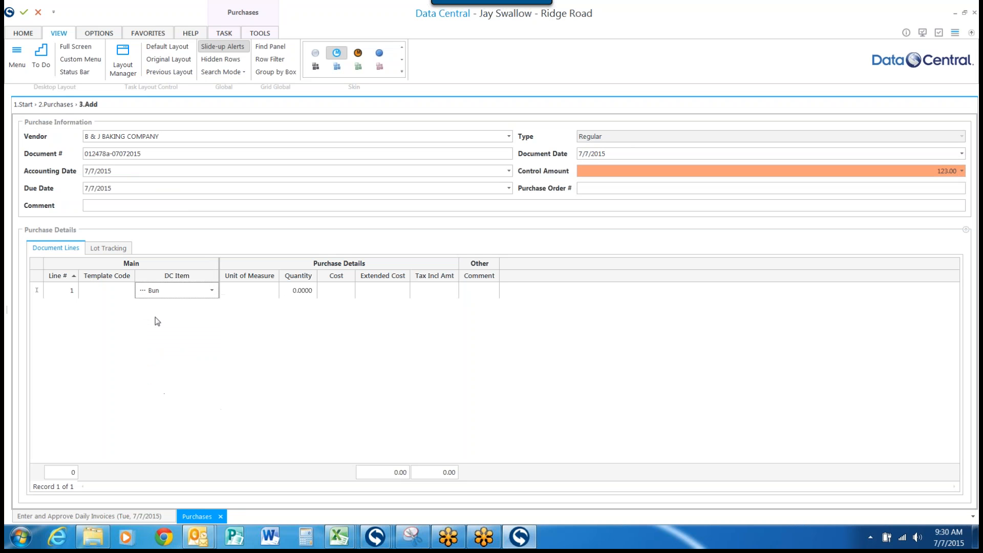
pyautogui.click(239, 294)
pyautogui.click(272, 291)
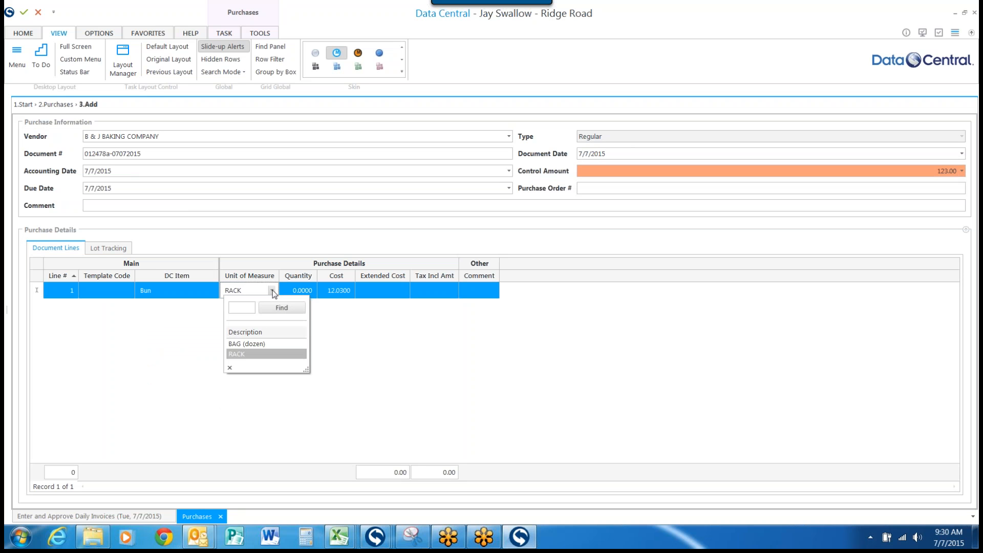
pyautogui.click(254, 345)
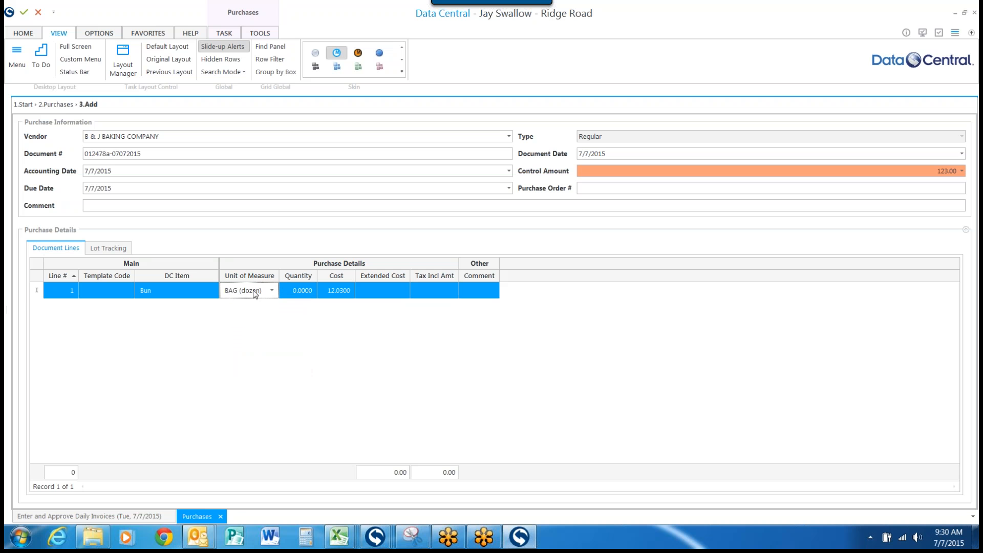
# Step: Set the Bun line's quantity to 100 and its cost to 1.23
pyautogui.click(297, 293)
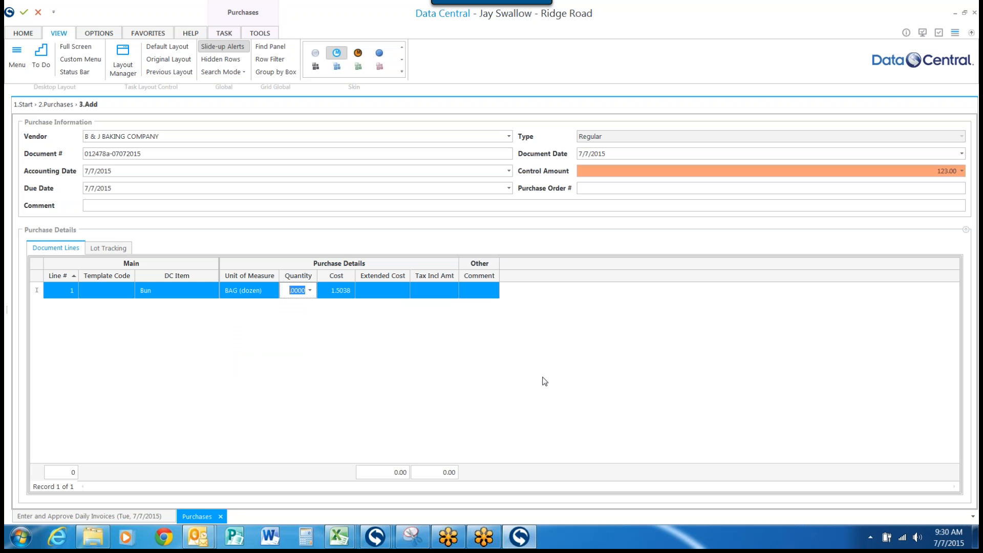
pyautogui.write('100')
pyautogui.click(341, 290)
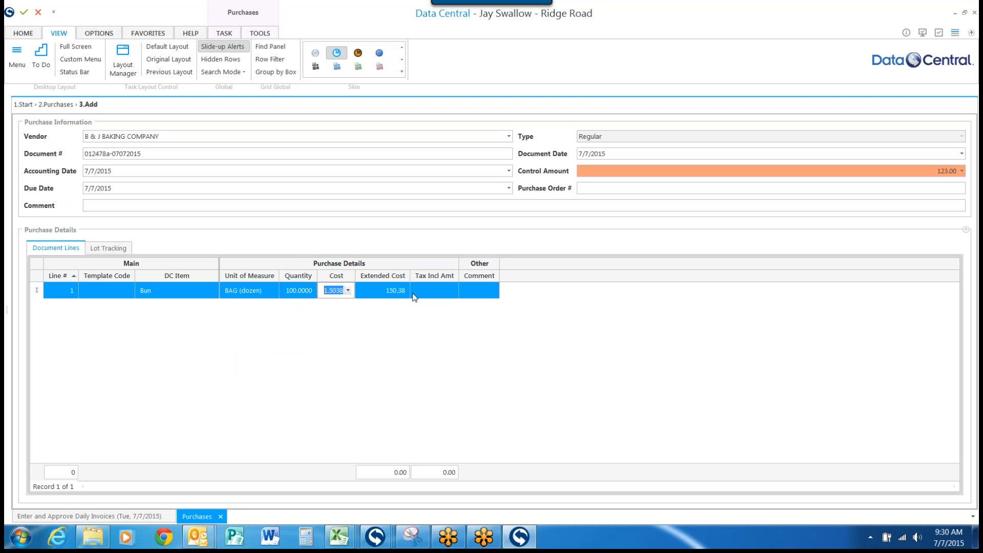
pyautogui.write('1.23')
pyautogui.click(434, 289)
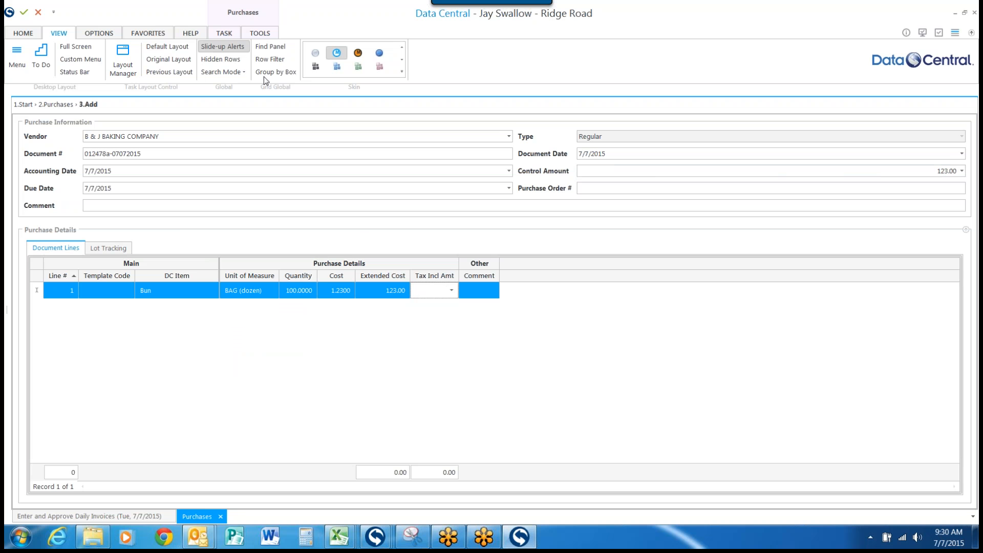
# Step: Save the B & J BAKING COMPANY purchase document and approve it in the purchases list
pyautogui.click(226, 33)
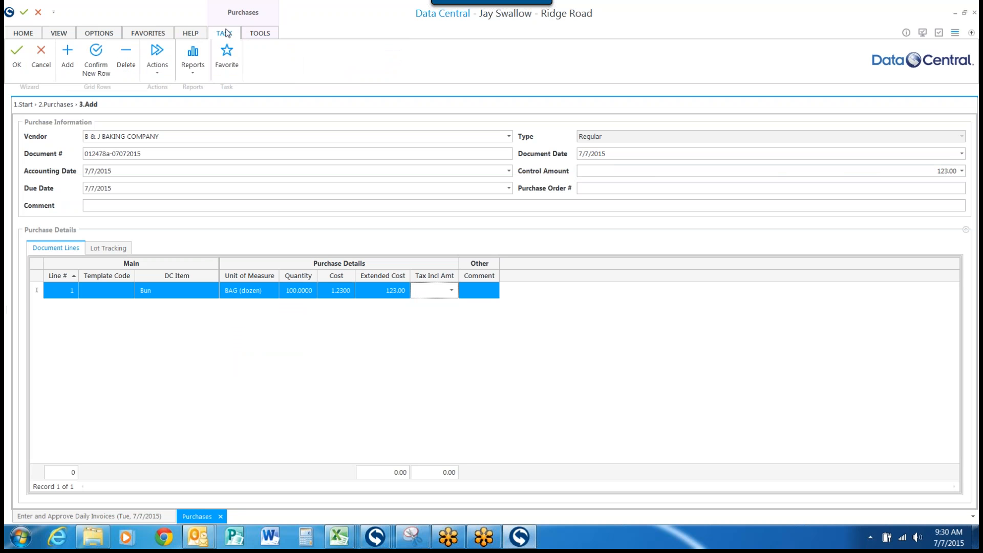
pyautogui.click(17, 59)
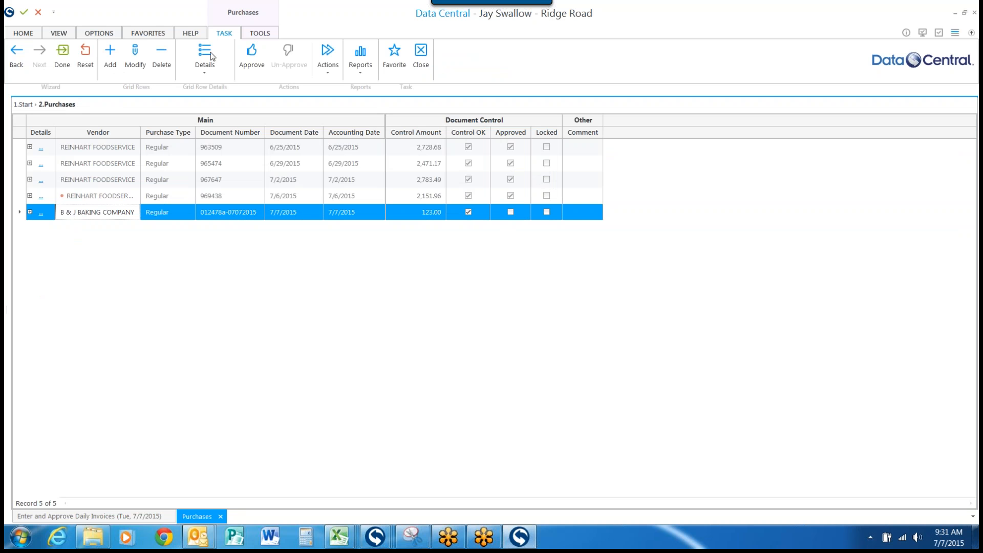
pyautogui.click(260, 54)
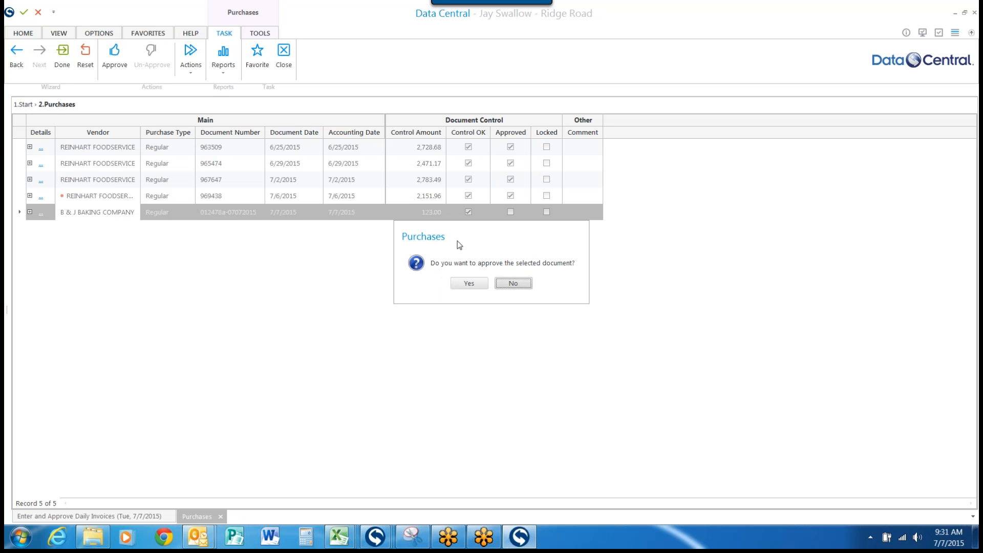
pyautogui.click(469, 284)
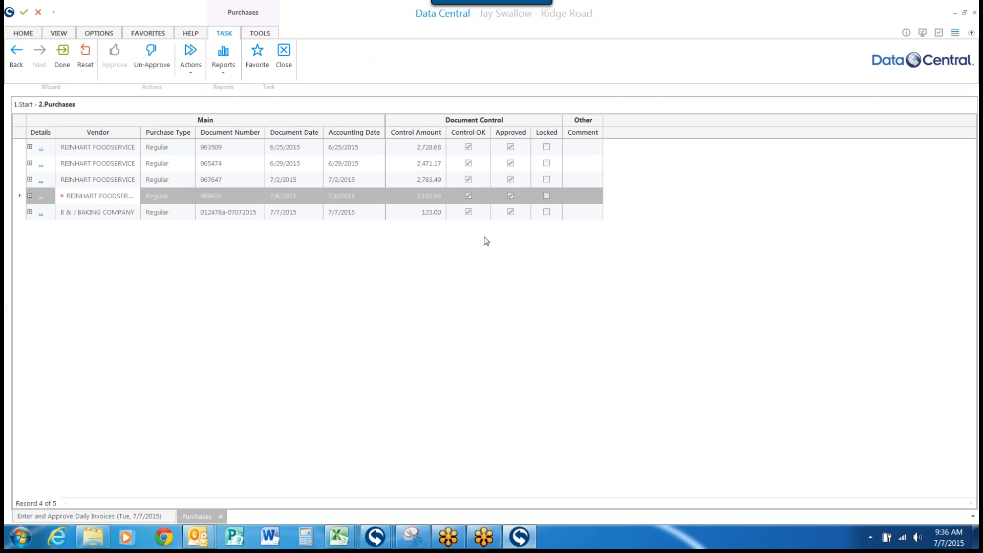
# Step: Close the purchases activity and agree to cancel the pending invoice list changes
pyautogui.click(230, 31)
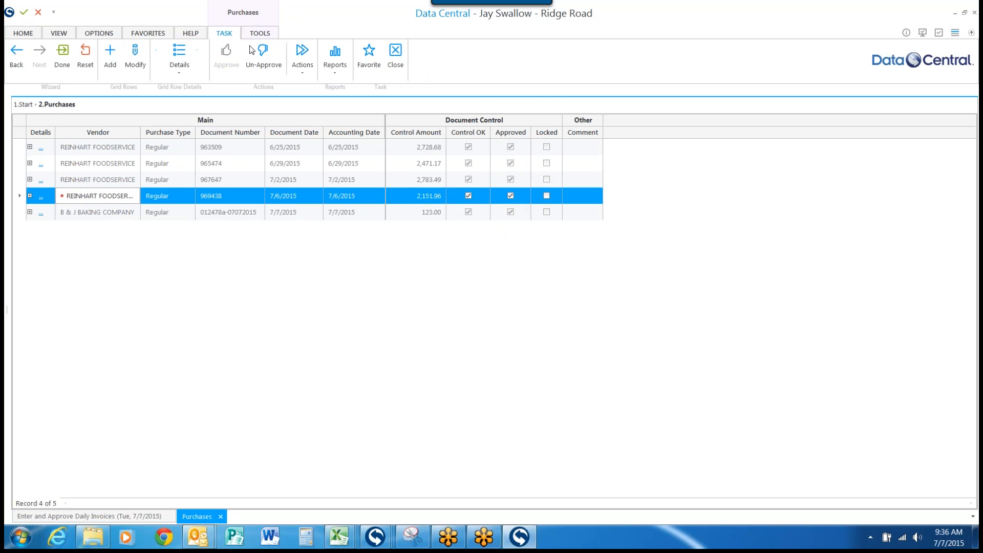
pyautogui.click(395, 55)
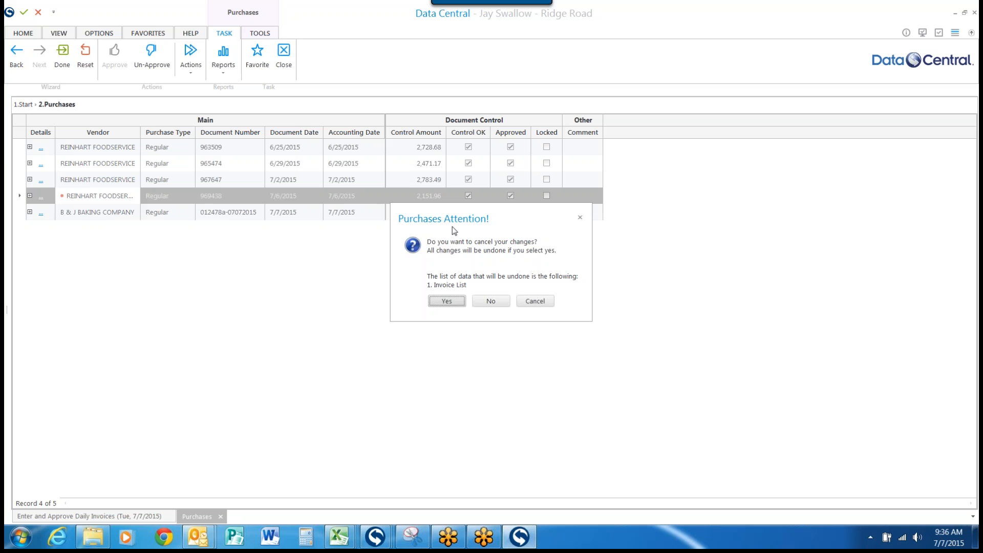
pyautogui.click(447, 302)
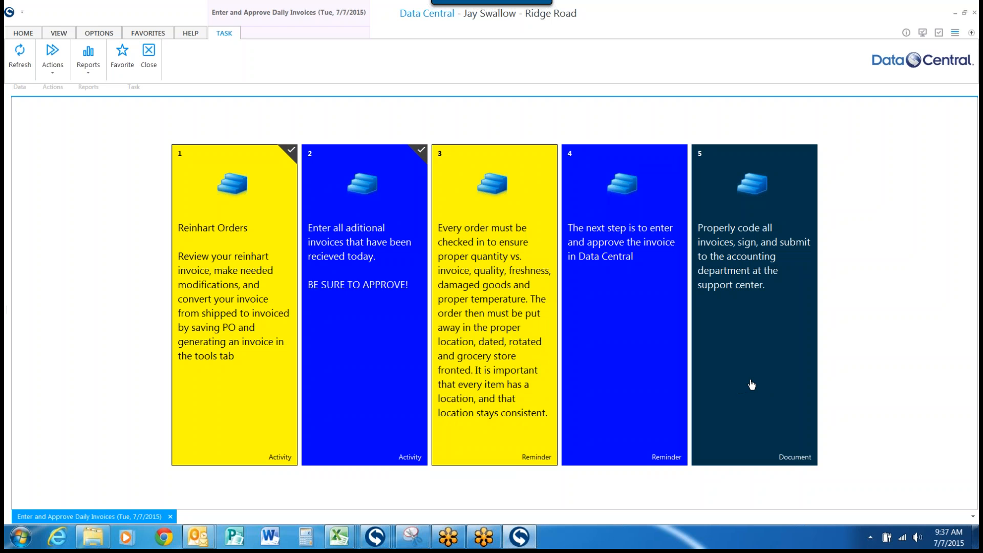
# Step: Open the document on coding and submitting invoices and read through its receiving instructions and expense account codes
pyautogui.click(751, 384)
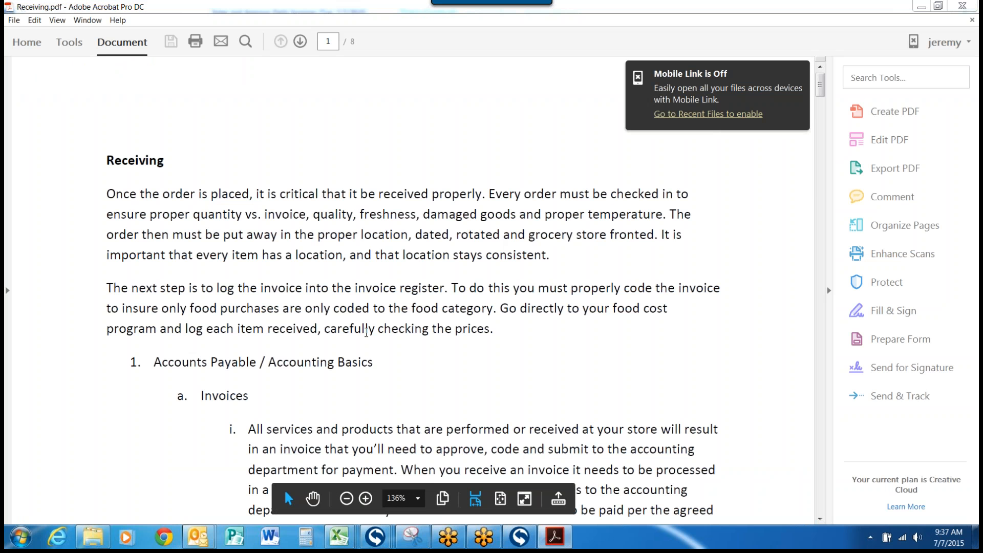
pyautogui.scroll(-5, 367, 332)
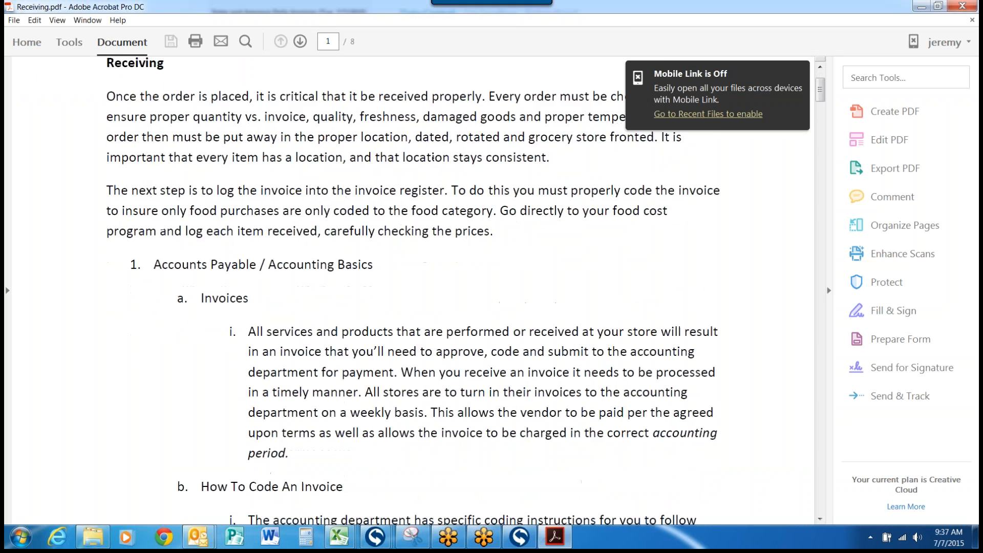
pyautogui.scroll(-9, 247, 210)
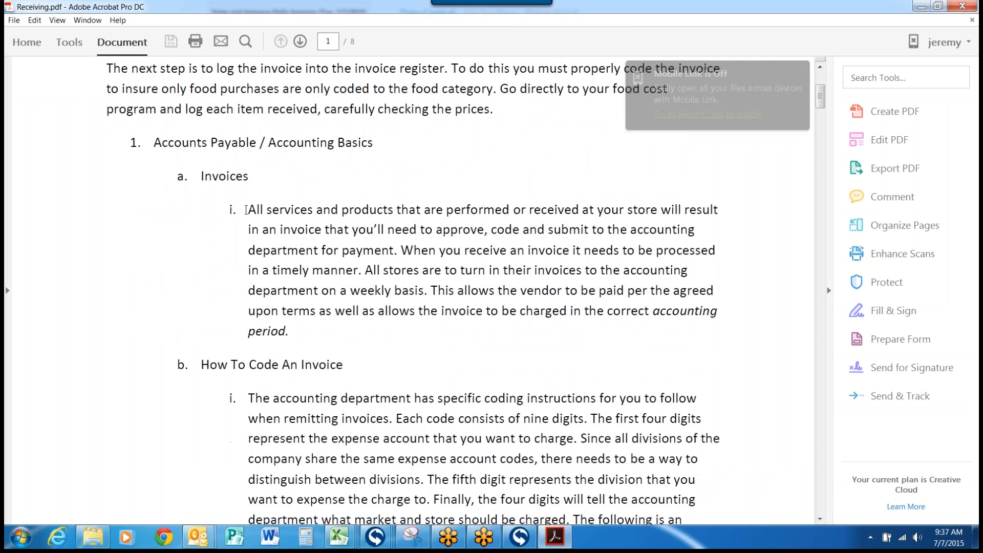
pyautogui.scroll(-20, 392, 256)
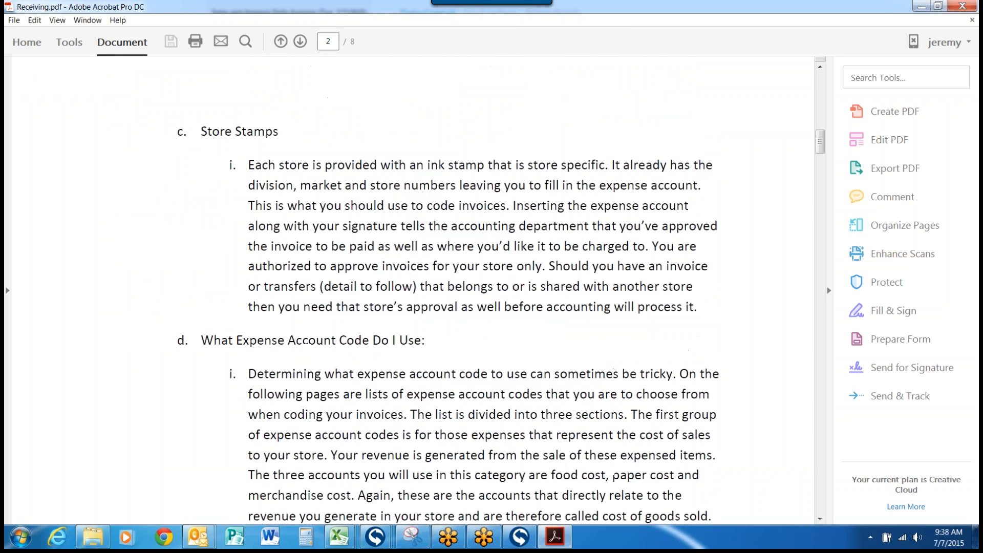
pyautogui.scroll(-20, 394, 262)
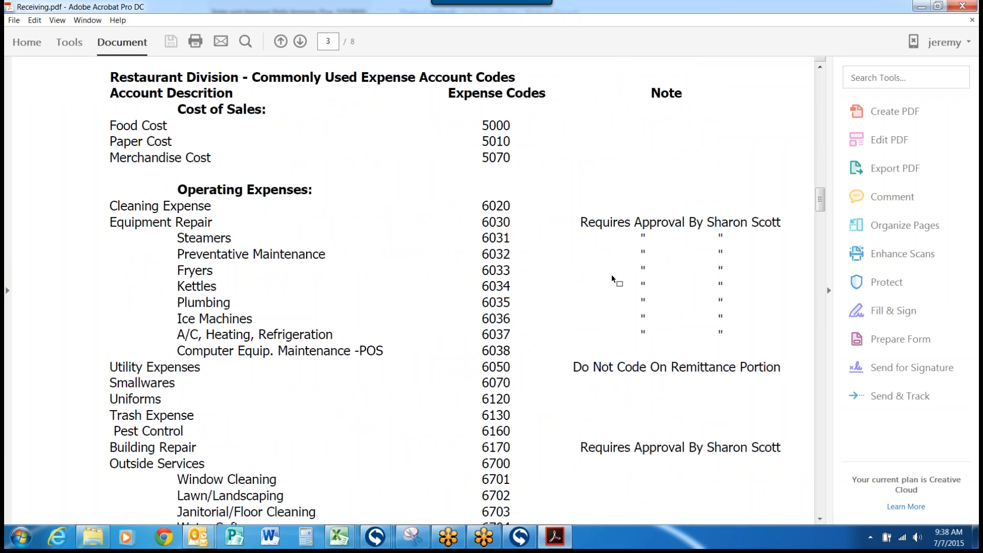
pyautogui.scroll(-20, 517, 287)
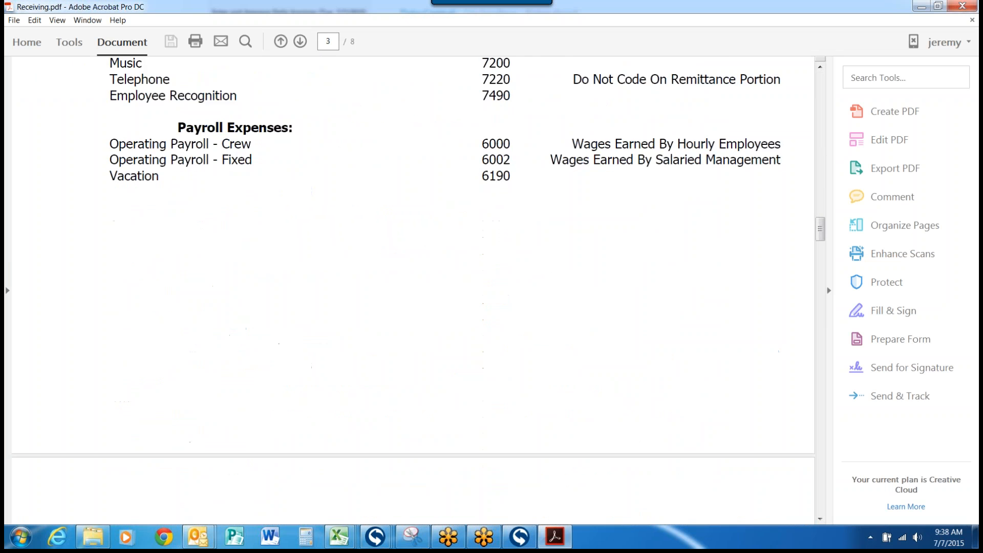
# Step: Read the rest of the receiving document, covering location codes, multiple expense account coding and the sample Reinhart FoodService invoice
pyautogui.scroll(-20, 412, 286)
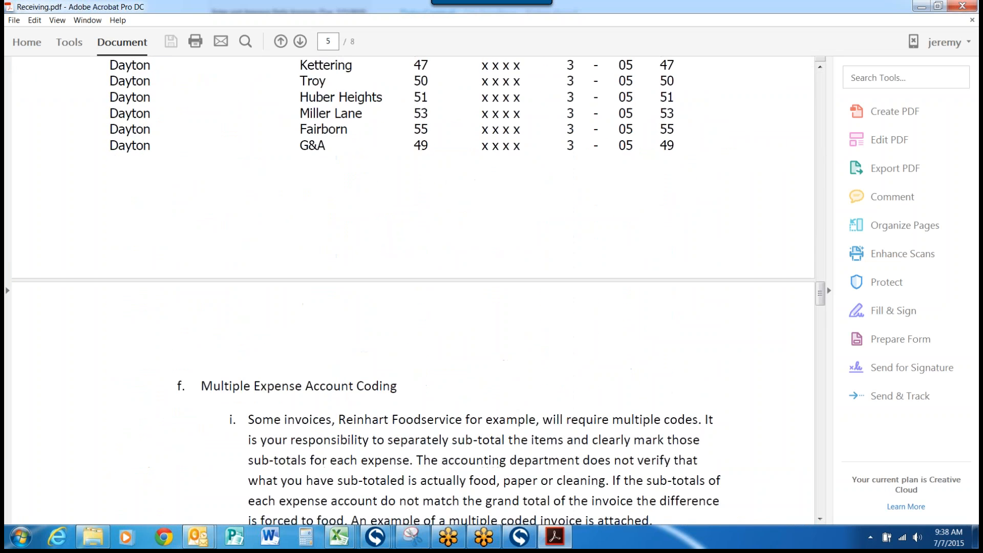
pyautogui.scroll(-15, 518, 314)
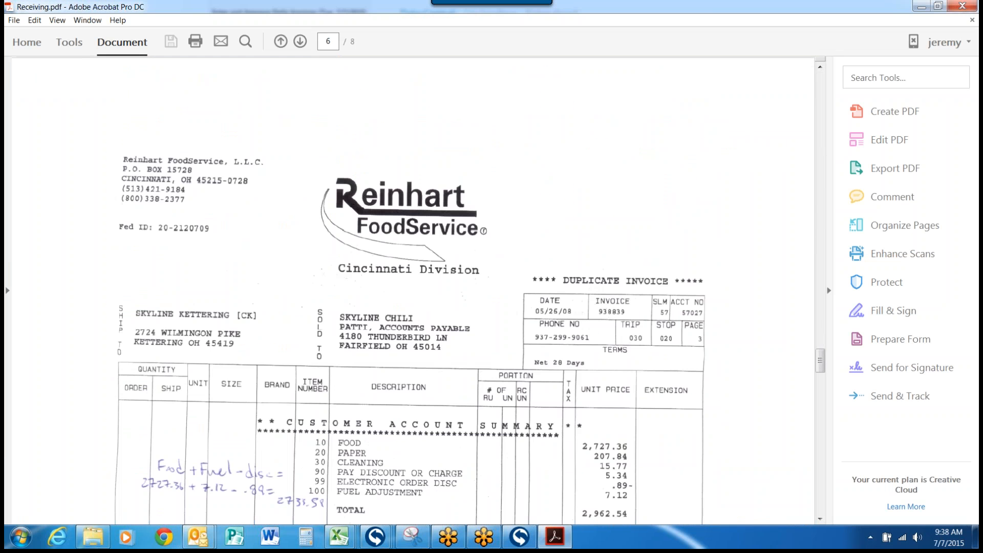
pyautogui.scroll(-15, 520, 306)
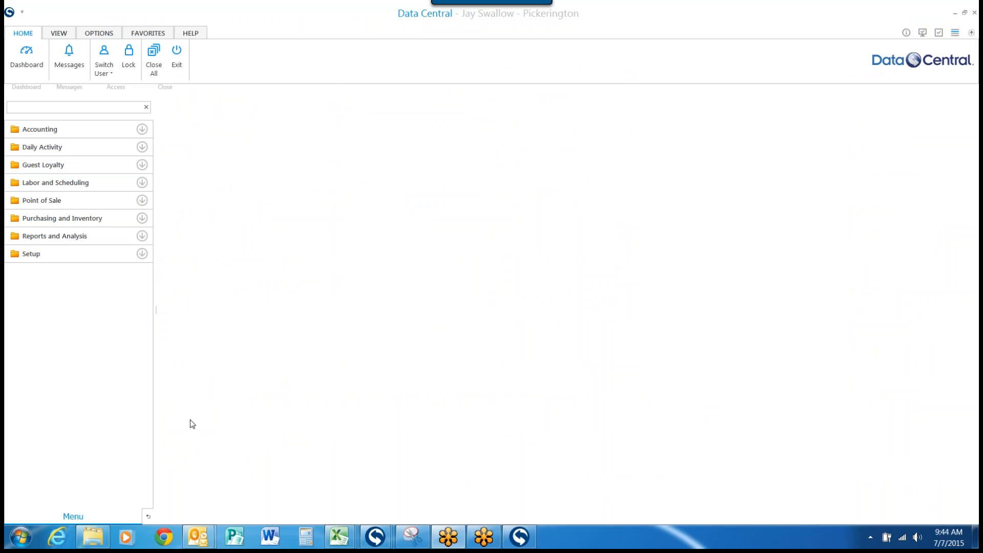
# Step: Enable the To Do list in Data Central, look over its daily activity tasks and return to the main menu
pyautogui.click(59, 33)
pyautogui.click(41, 57)
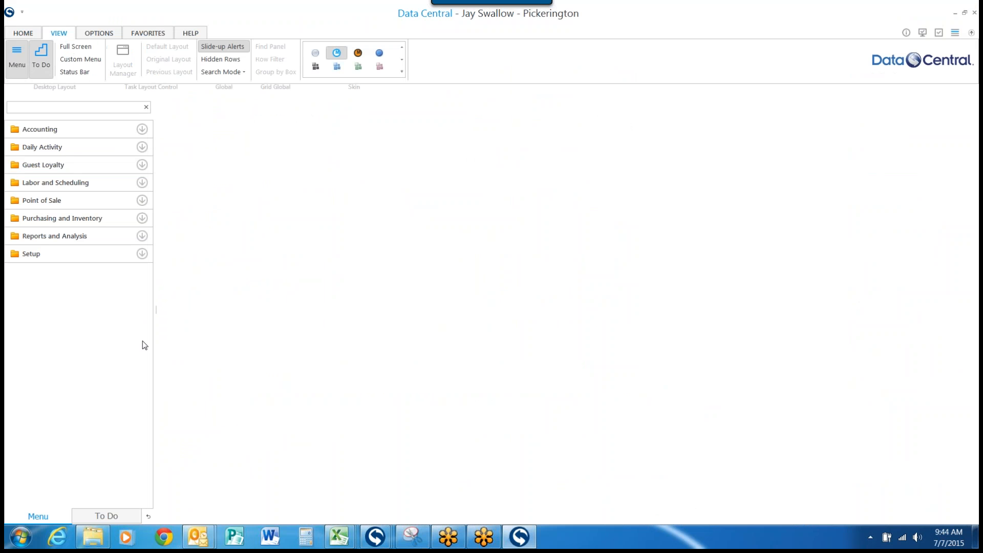
pyautogui.click(102, 516)
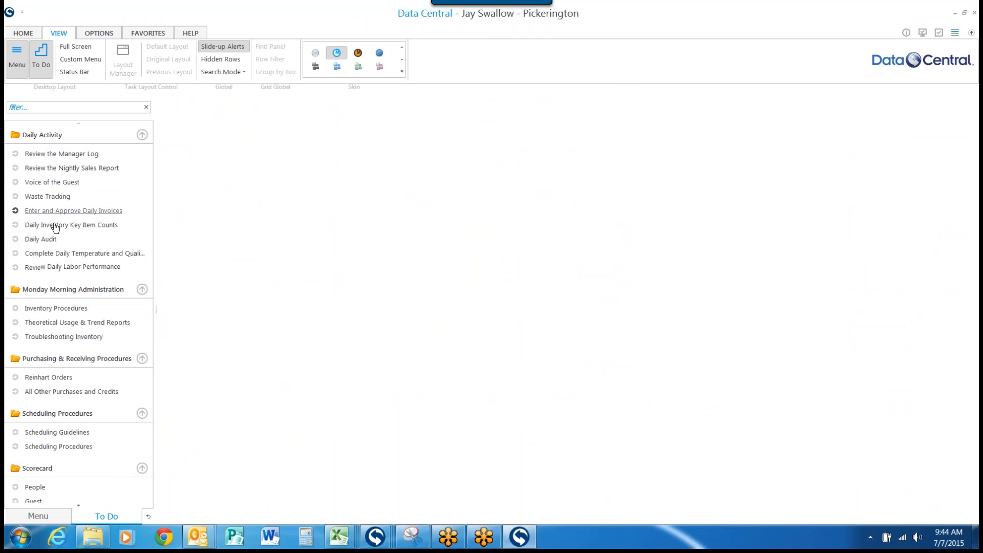
pyautogui.click(37, 516)
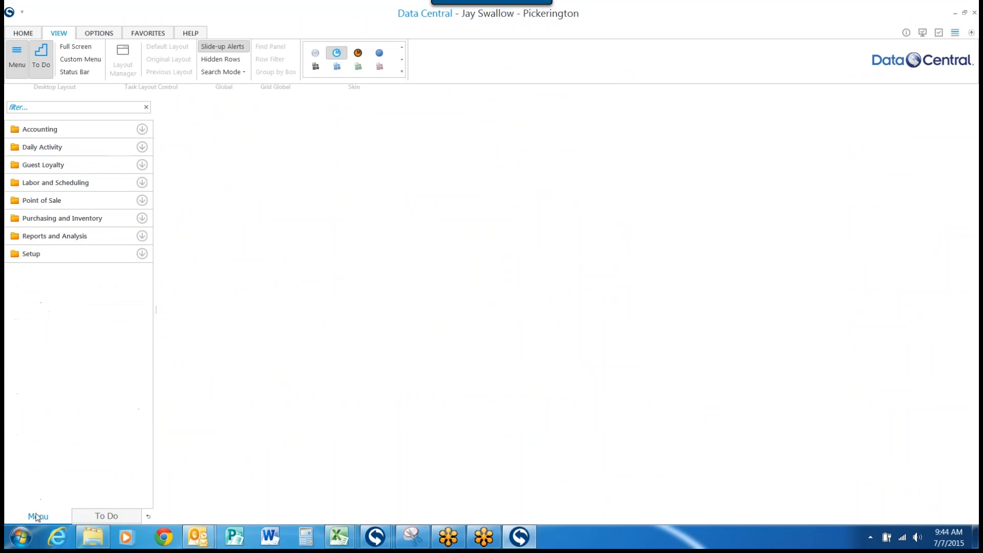
# Step: Open the Purchase Orders and Purchases lists from Purchasing and Inventory, with all documents included in each
pyautogui.click(141, 219)
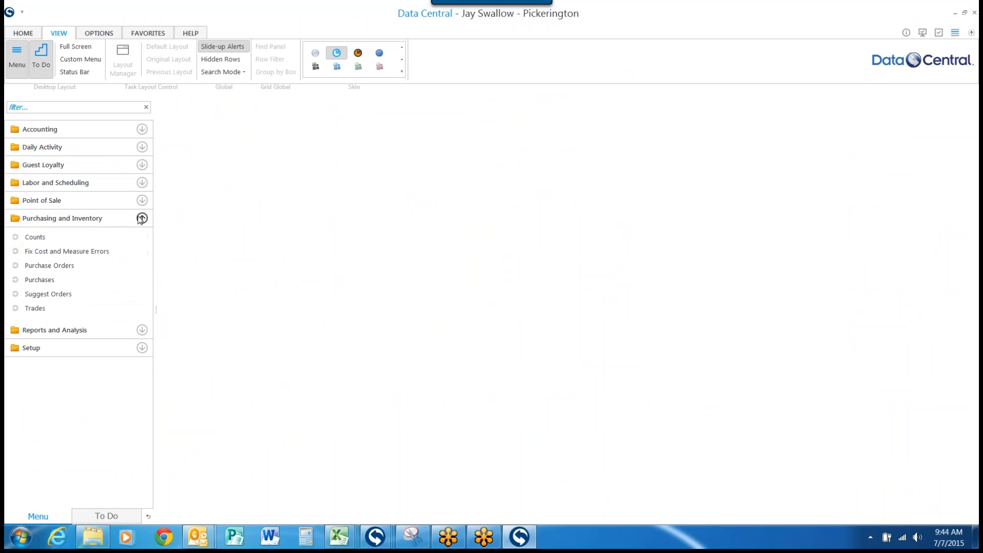
pyautogui.click(49, 269)
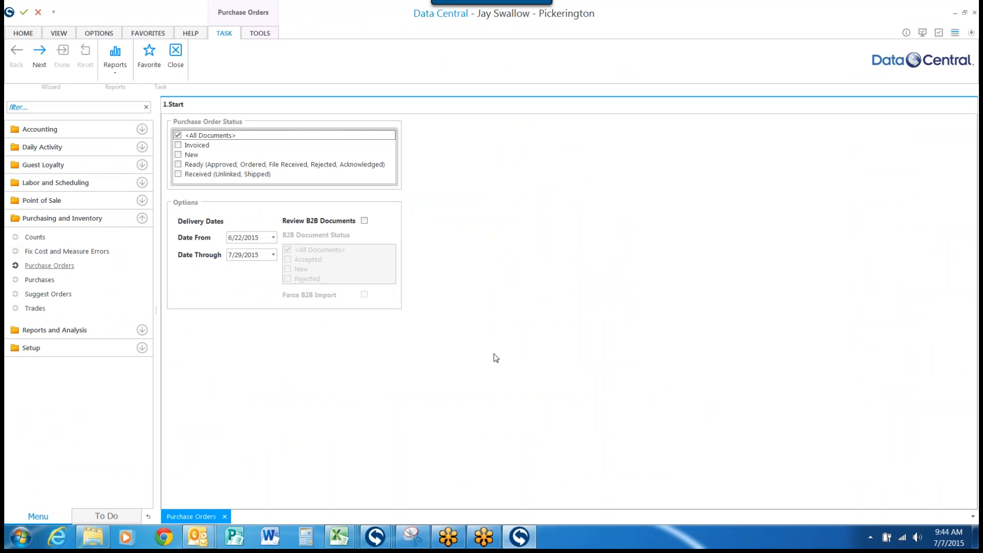
pyautogui.click(37, 60)
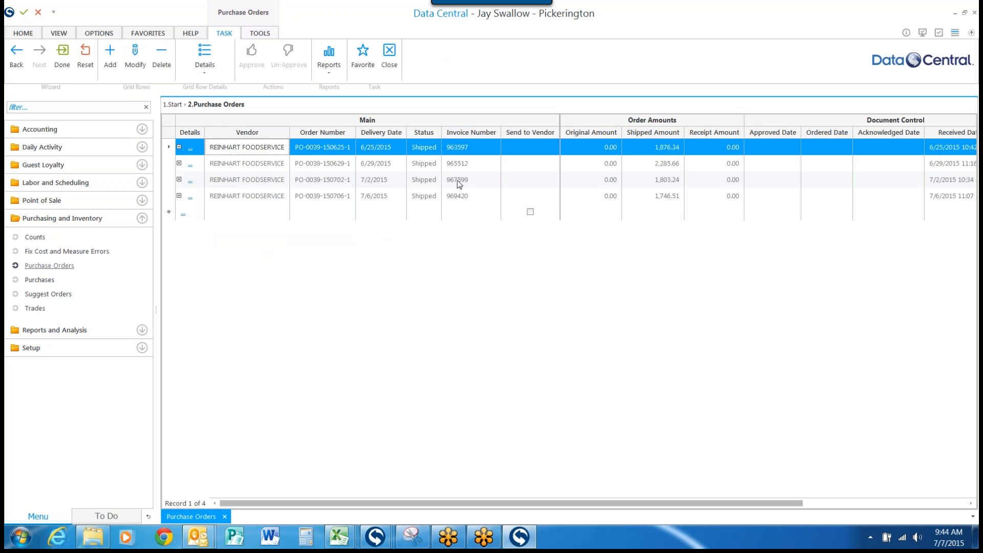
pyautogui.click(39, 282)
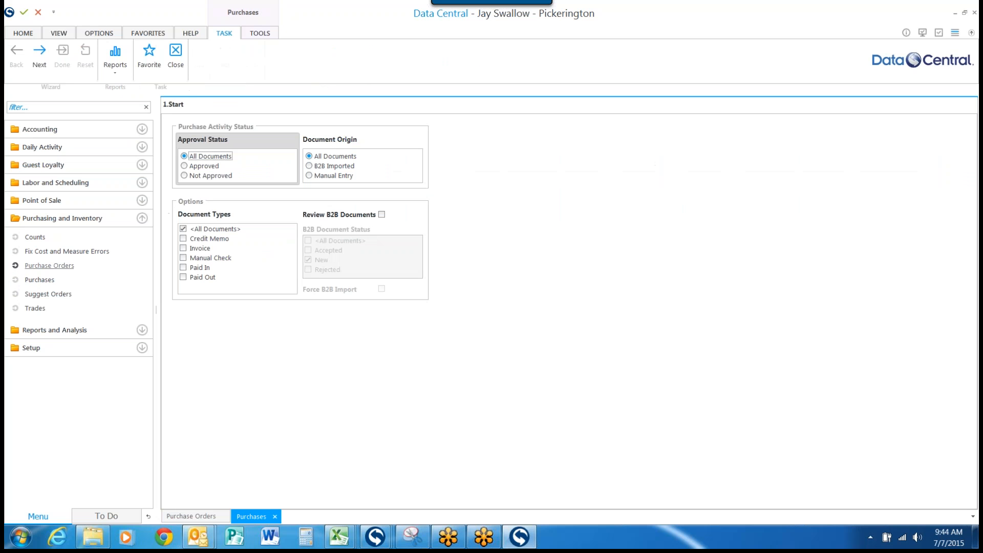
pyautogui.click(38, 51)
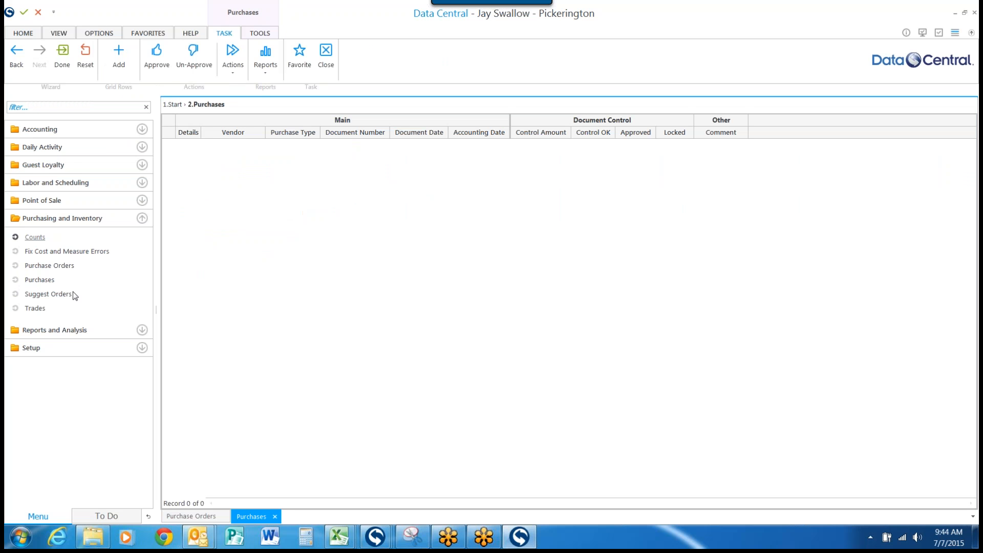
# Step: Review the To Do tasks once more, then show the activities available under Purchasing and Inventory
pyautogui.click(111, 517)
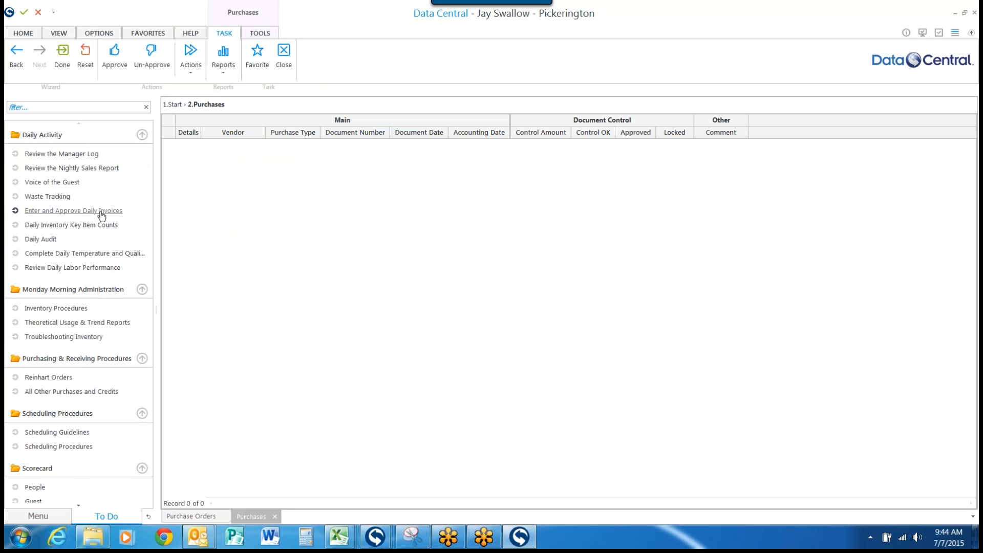
pyautogui.click(38, 516)
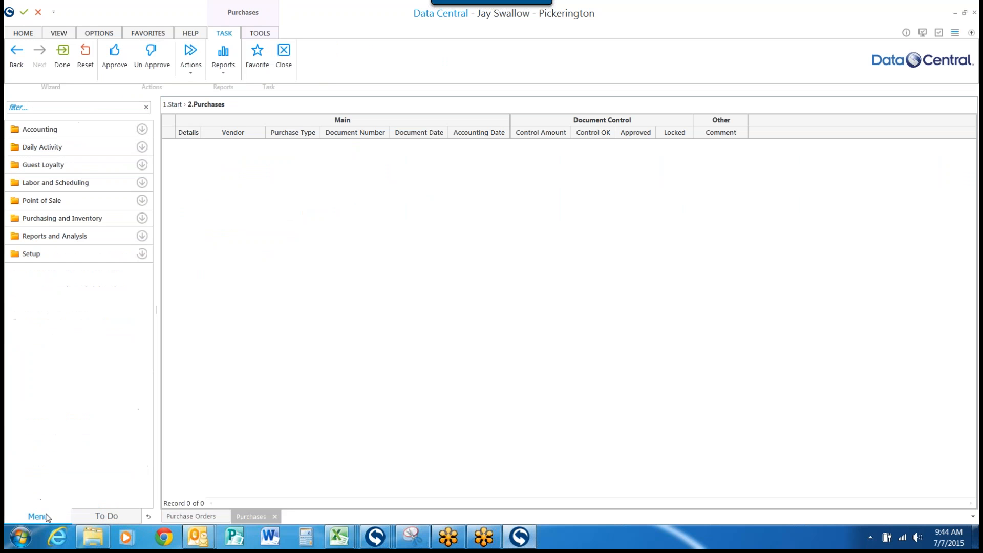
pyautogui.click(142, 218)
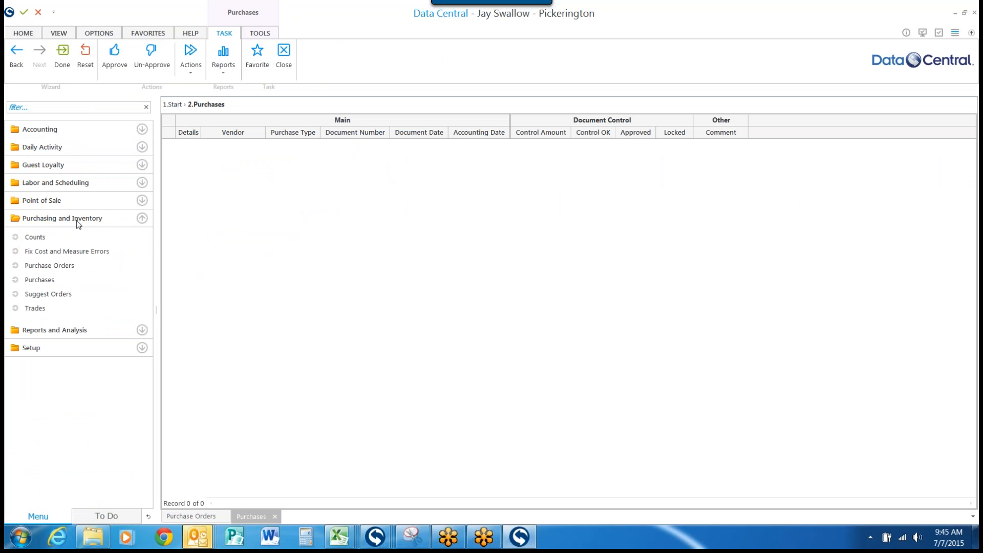